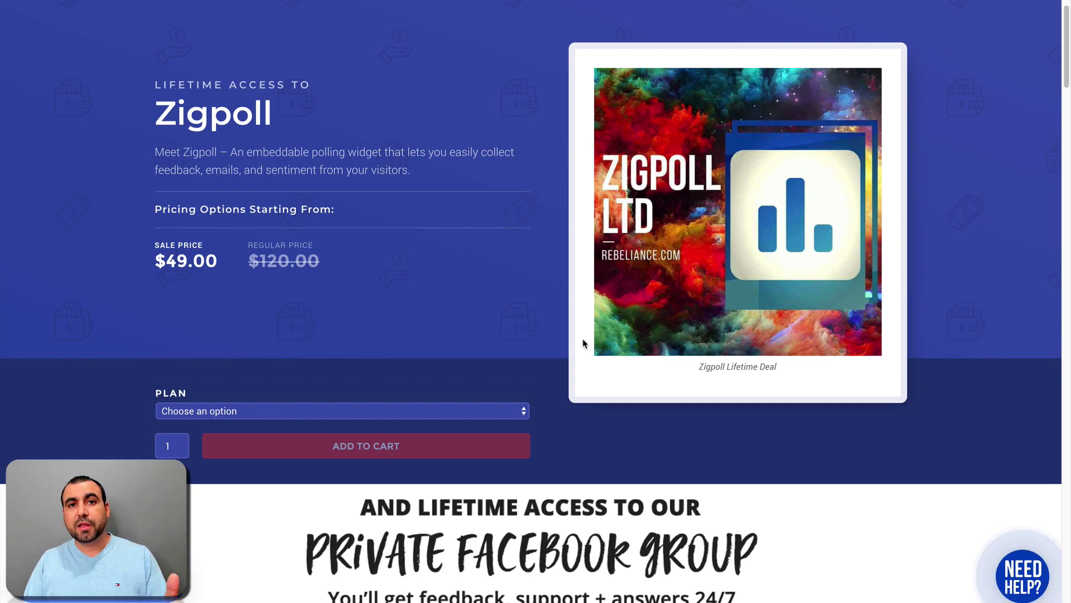
- Scroll through Rebeliance's Zigpoll lifetime pricing table
scroll(584, 342, down, 20)
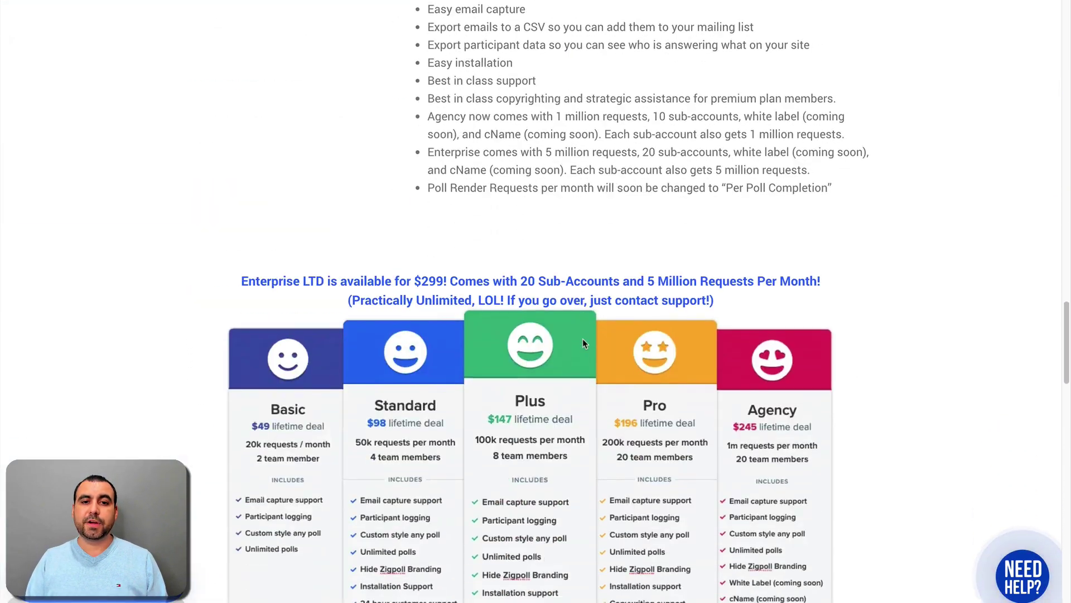
scroll(584, 343, down, 4)
scroll(584, 343, up, 1)
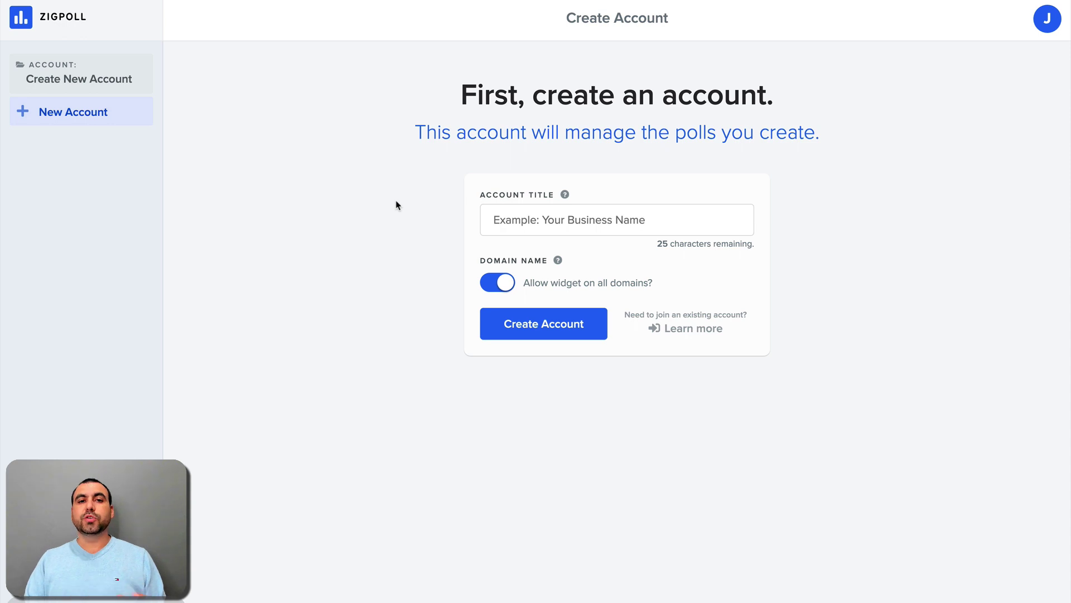
- Title the account 'poll for video', keep the widget allowed on all domains, and create it
click(591, 227)
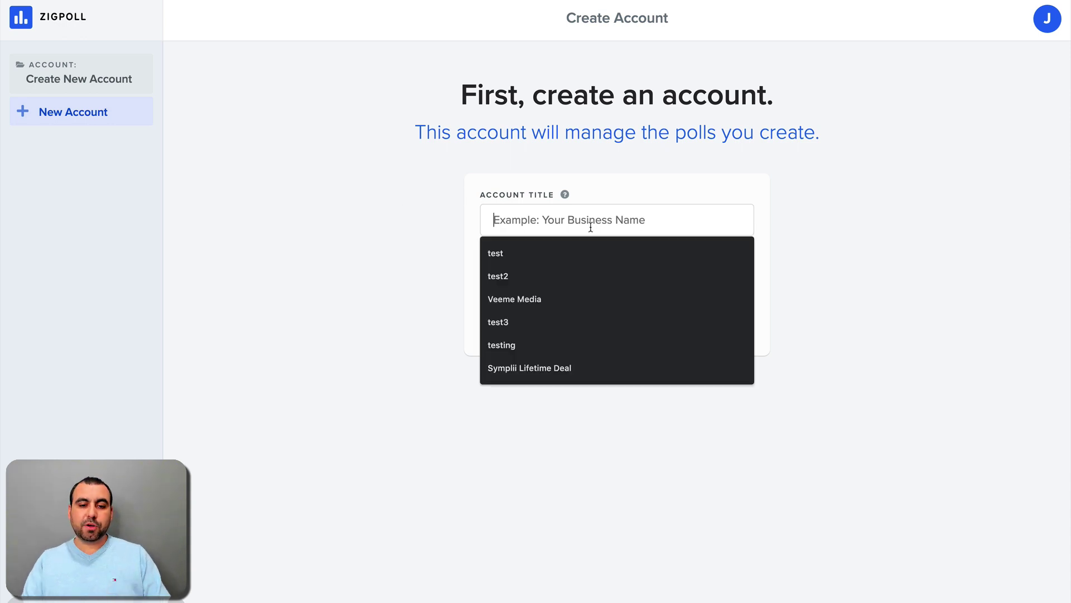
text(poll for )
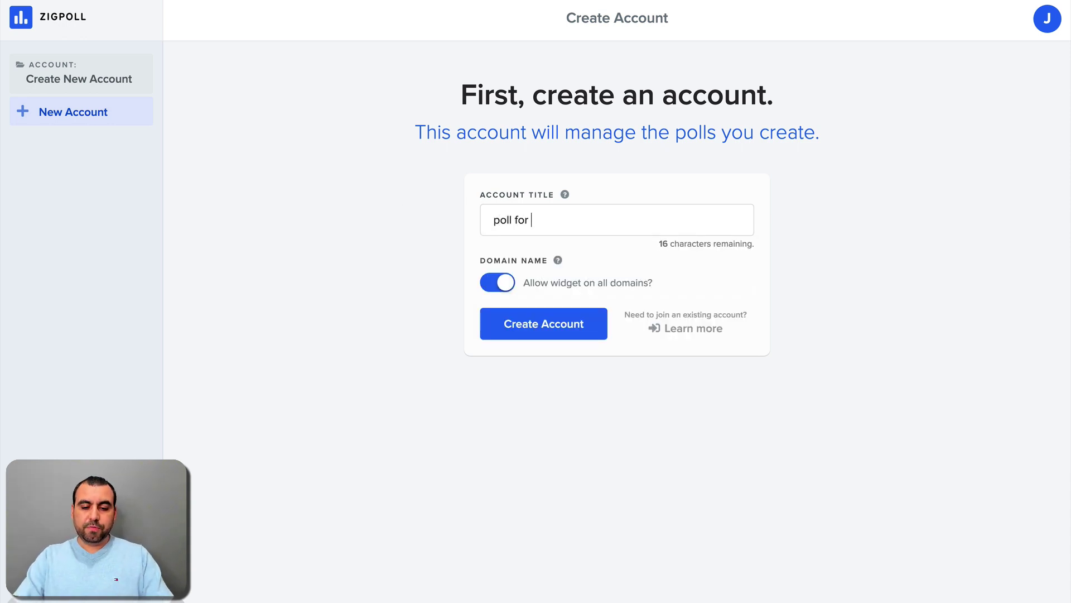
text(video)
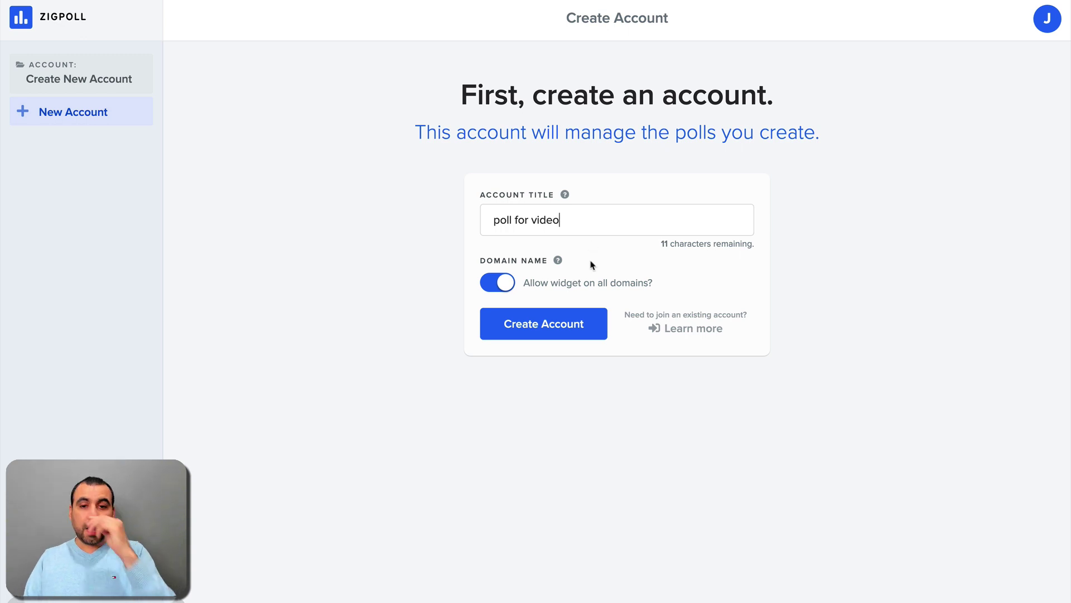
click(502, 284)
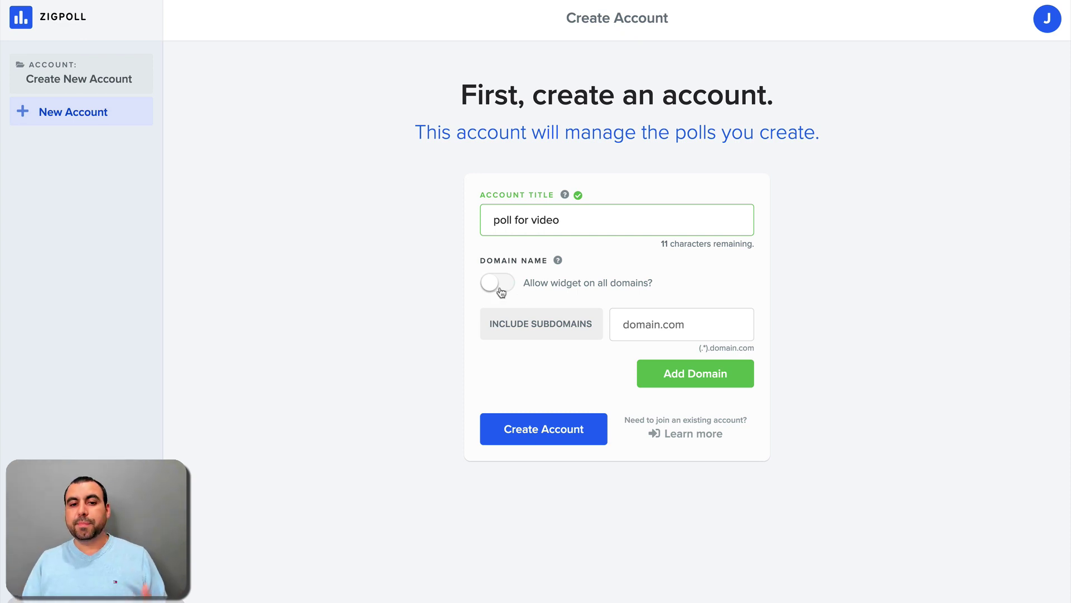
click(627, 328)
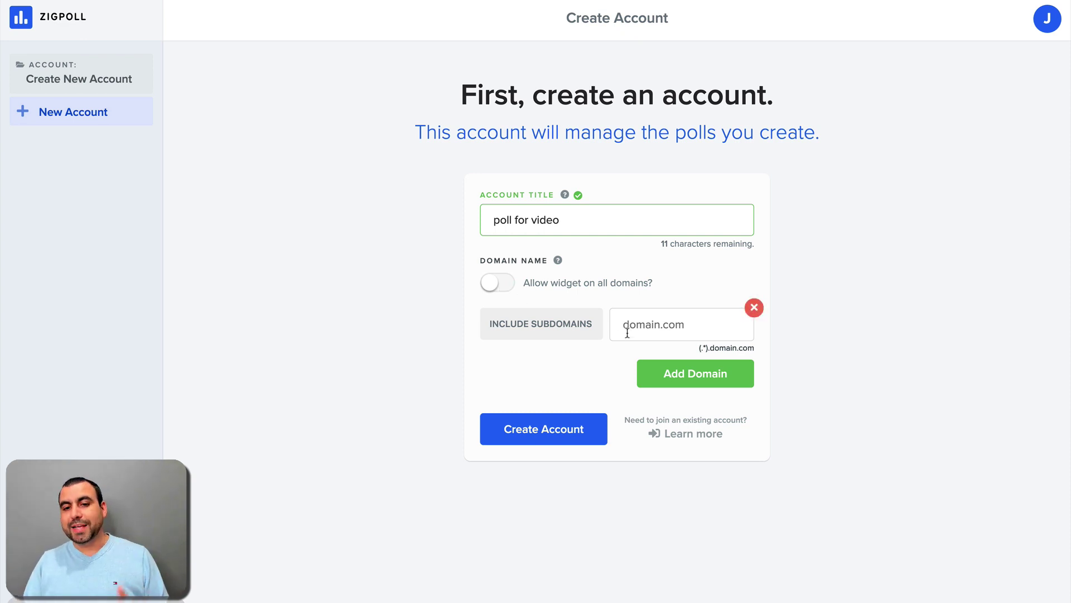
click(509, 280)
click(558, 329)
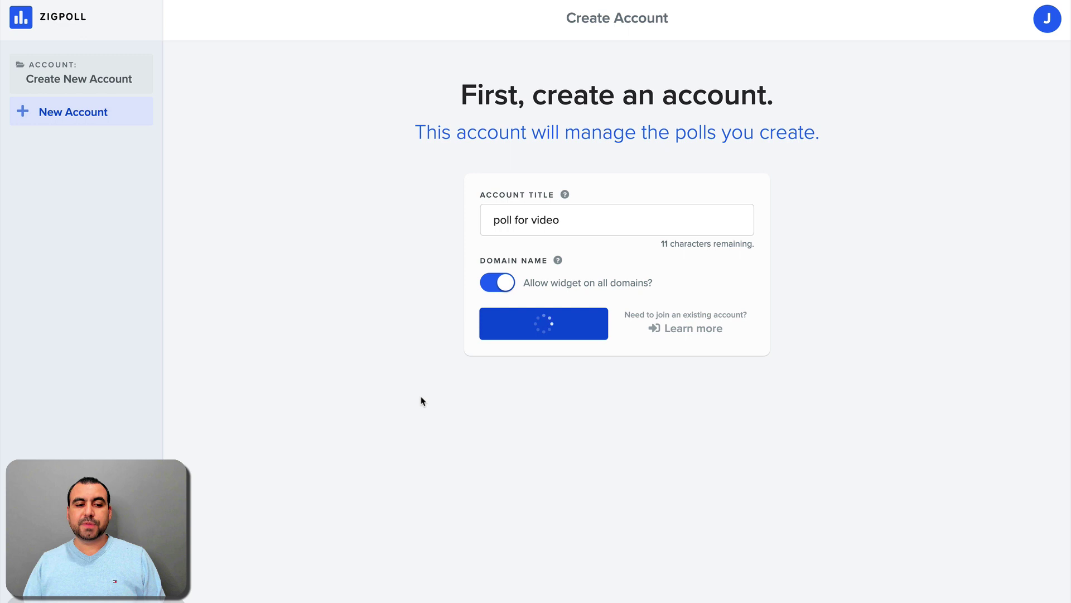
- Title the poll 'video poll', look over the display templates, and choose 'Every page'
scroll(423, 399, down, 2)
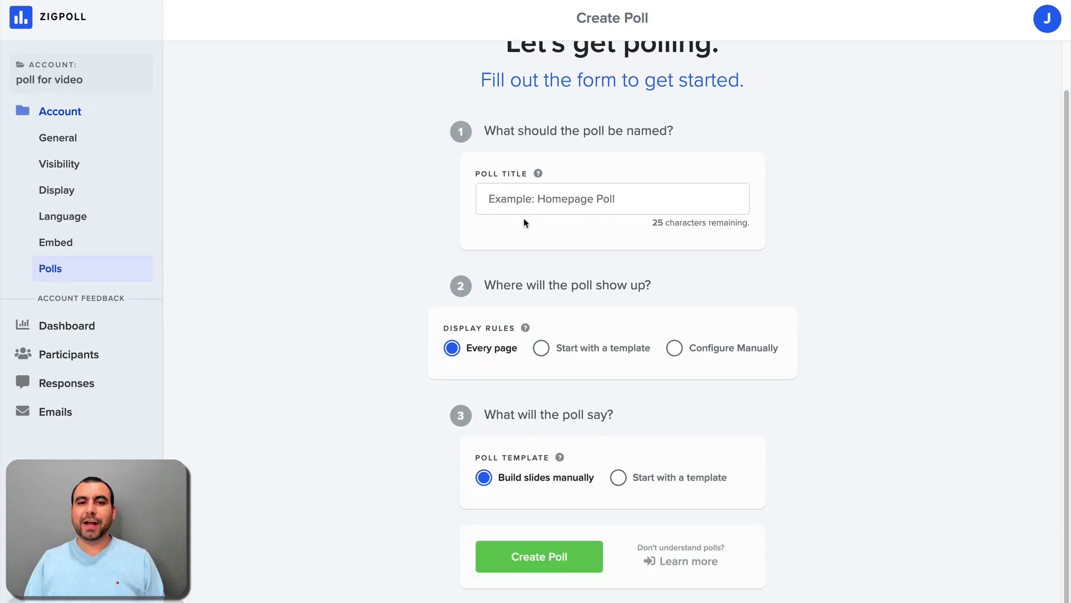
click(553, 201)
text(video )
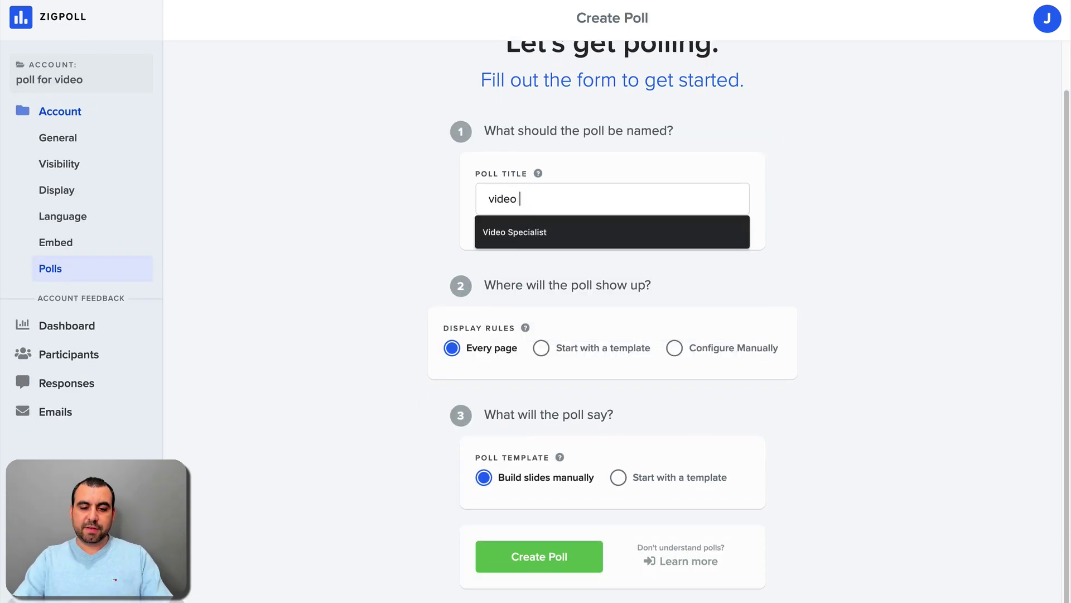
text(poll)
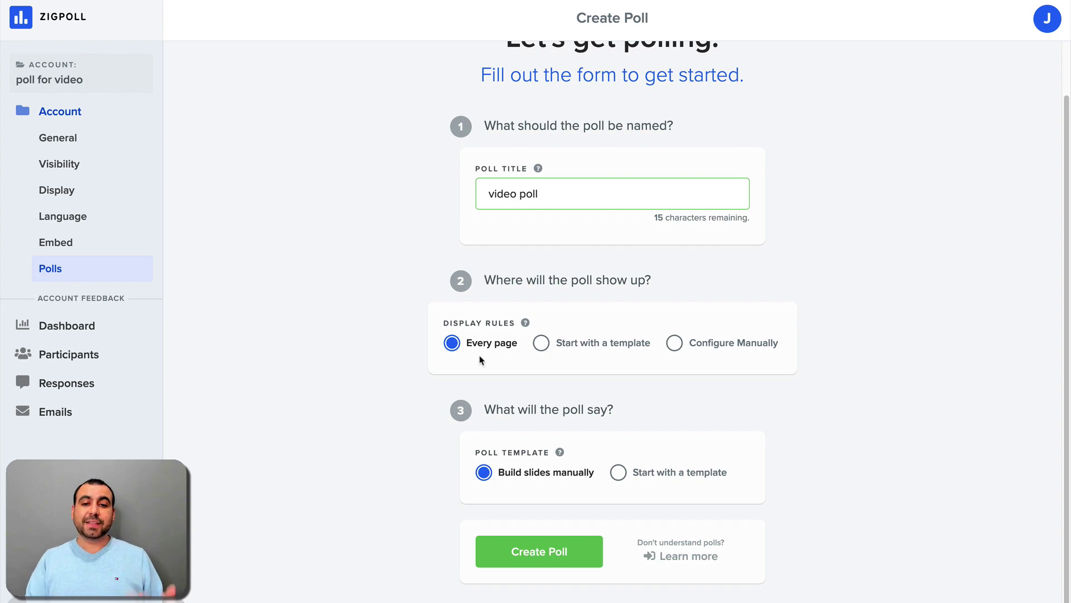
click(541, 343)
scroll(575, 438, down, 5)
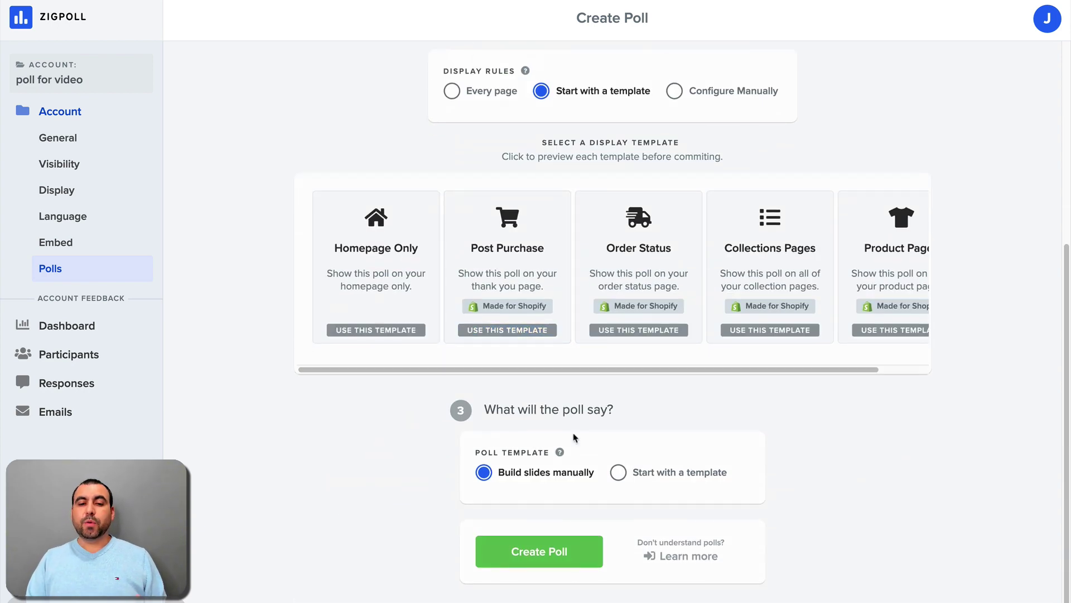
scroll(639, 406, up, 1)
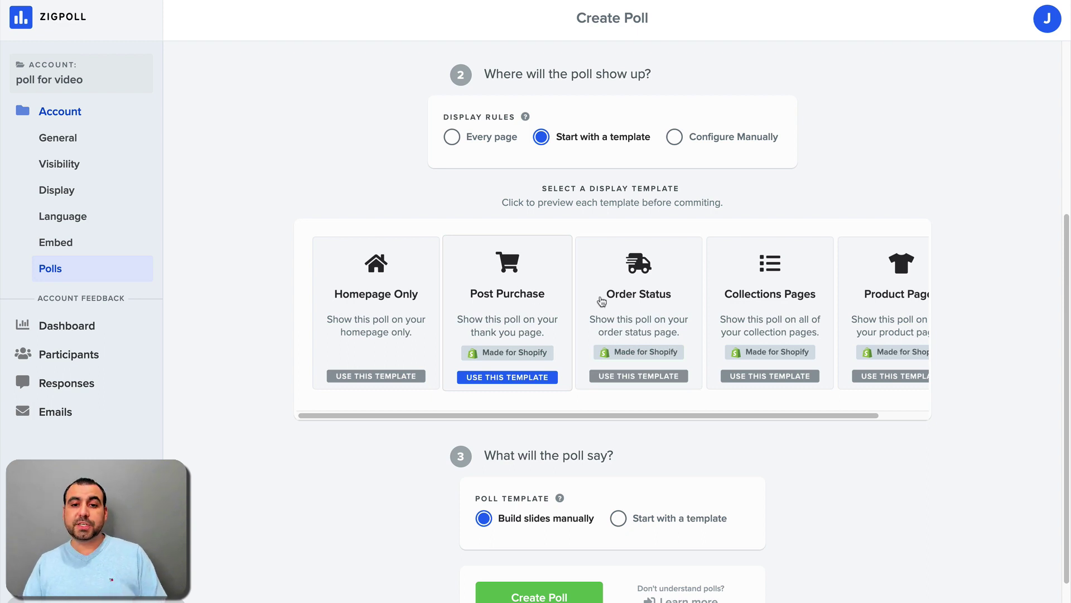
scroll(750, 306, right, 1)
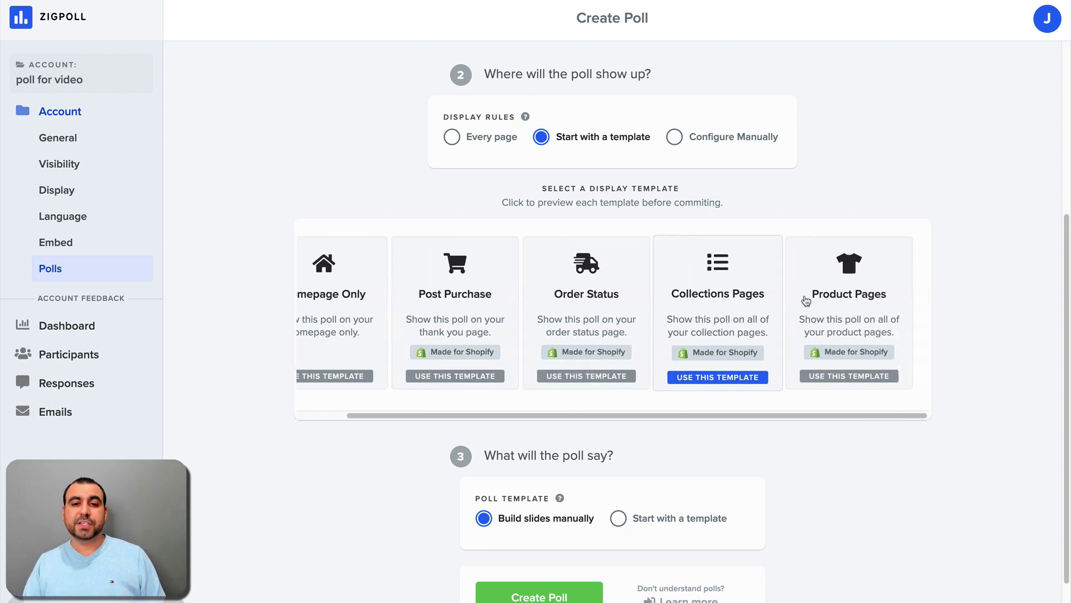
scroll(822, 302, left, 1)
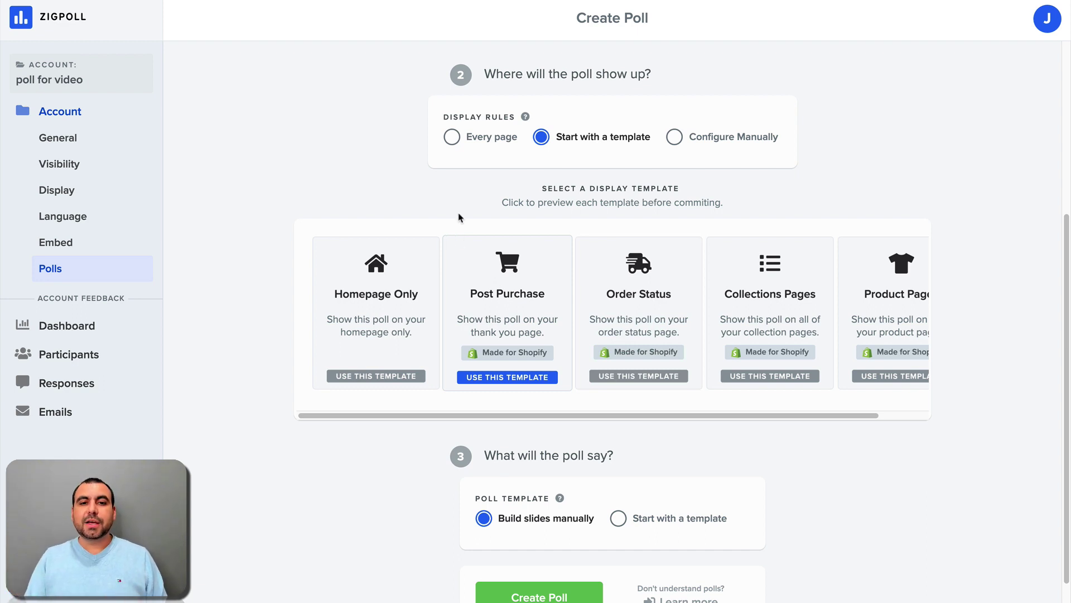
click(459, 140)
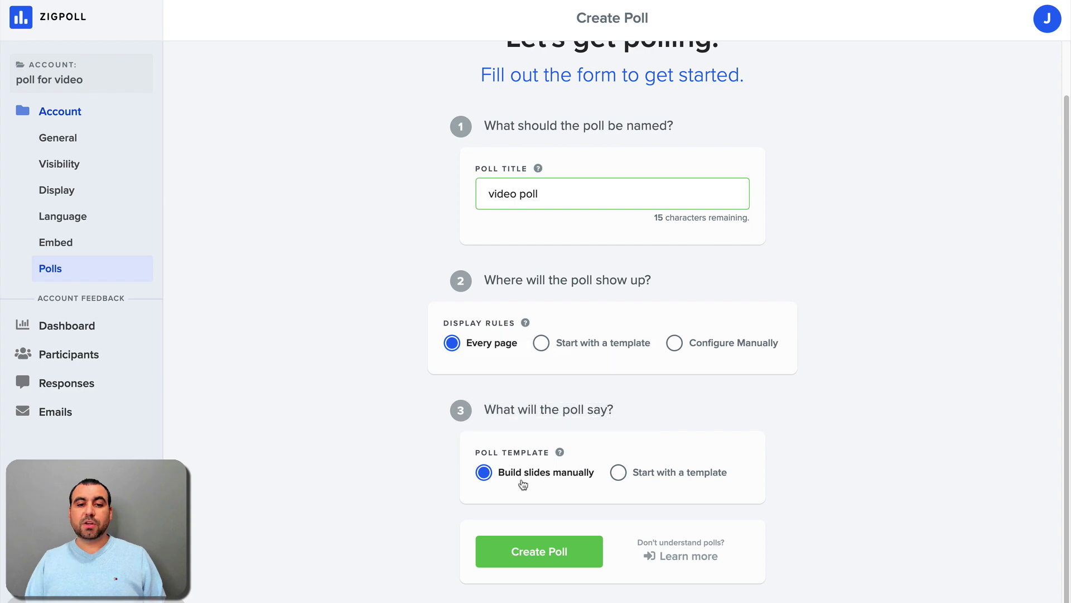
- Browse the slide templates, pick Feature Feedback, and create the poll
click(618, 473)
scroll(658, 457, down, 3)
scroll(659, 456, down, 1)
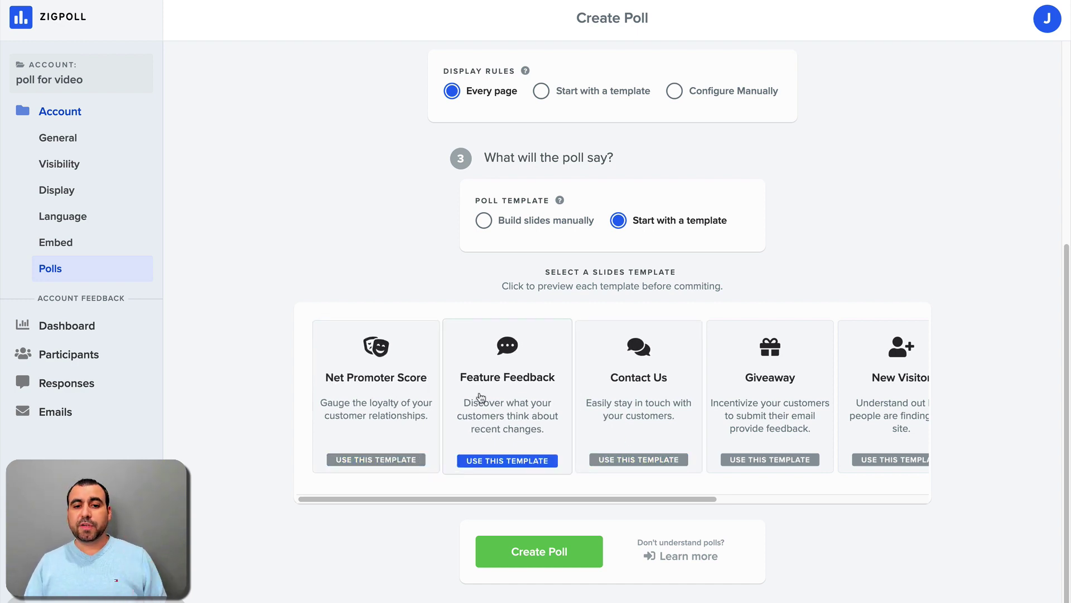
scroll(481, 398, right, 1)
scroll(481, 397, right, 5)
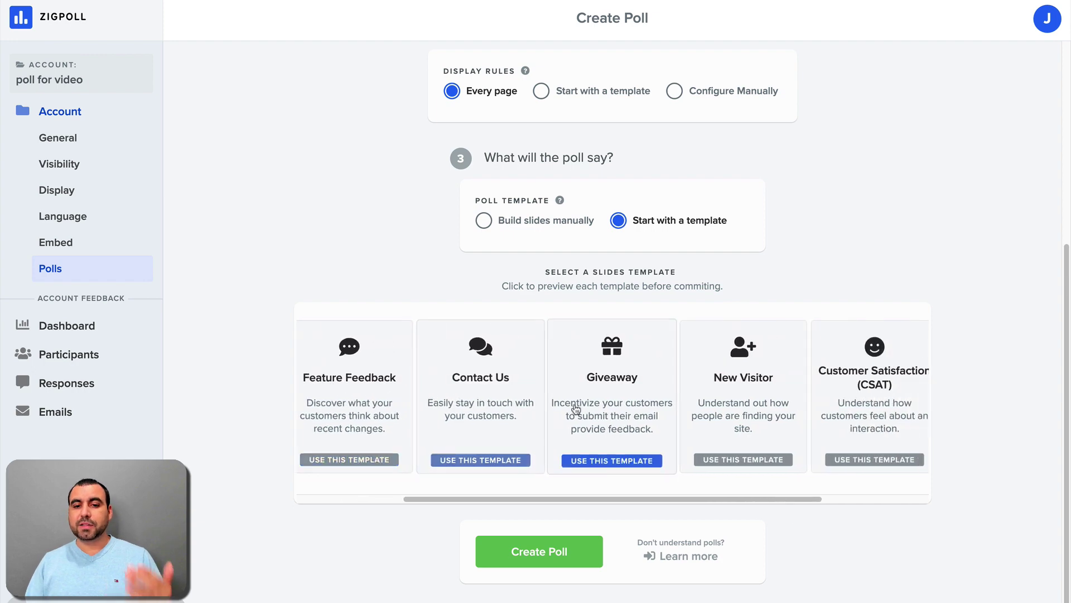
scroll(740, 416, right, 4)
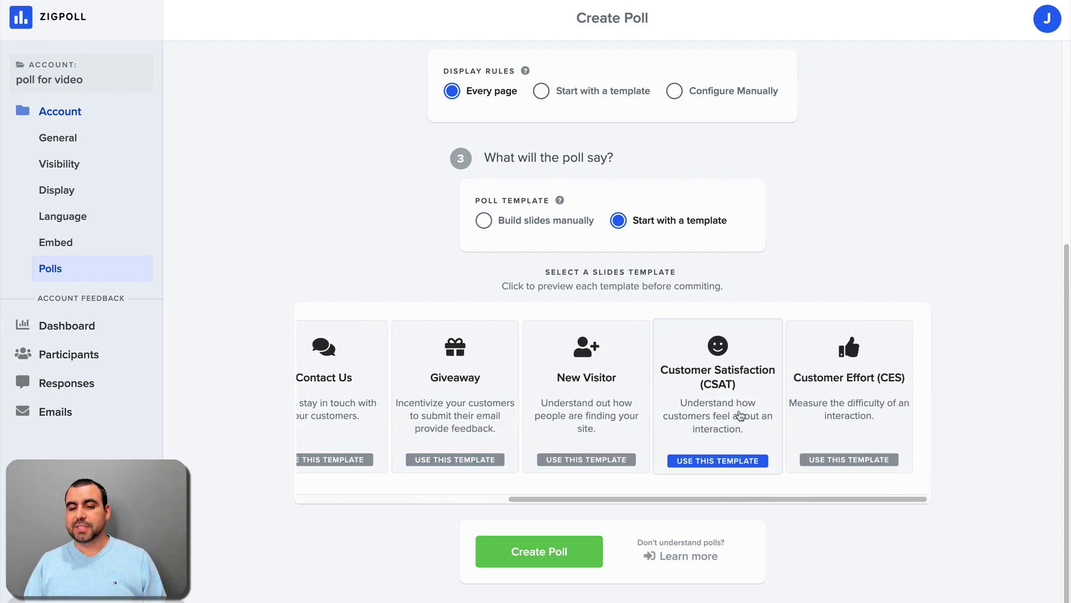
scroll(741, 415, left, 9)
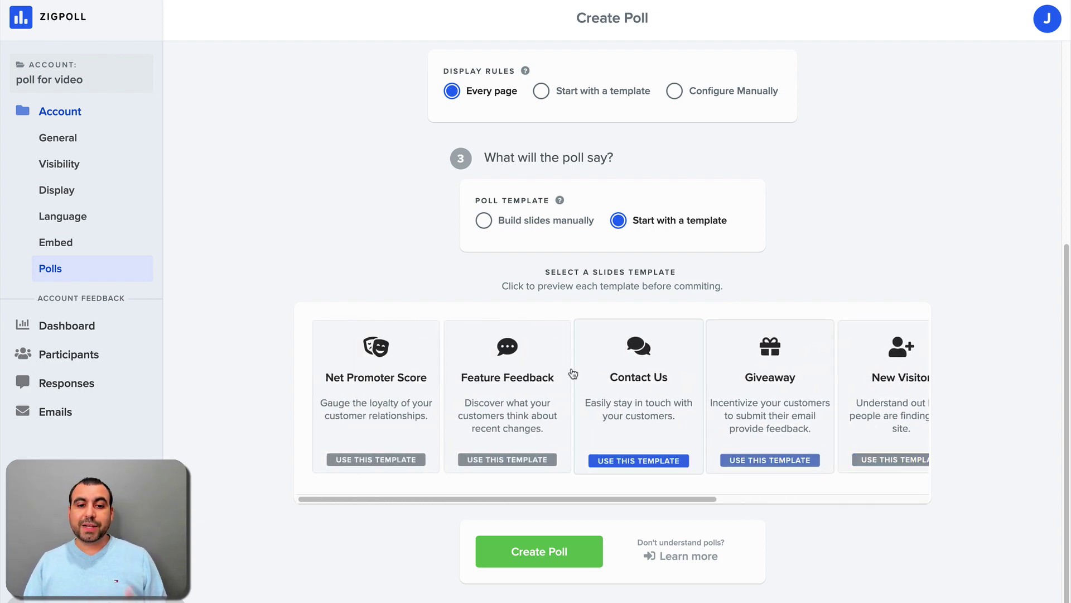
click(537, 369)
click(502, 470)
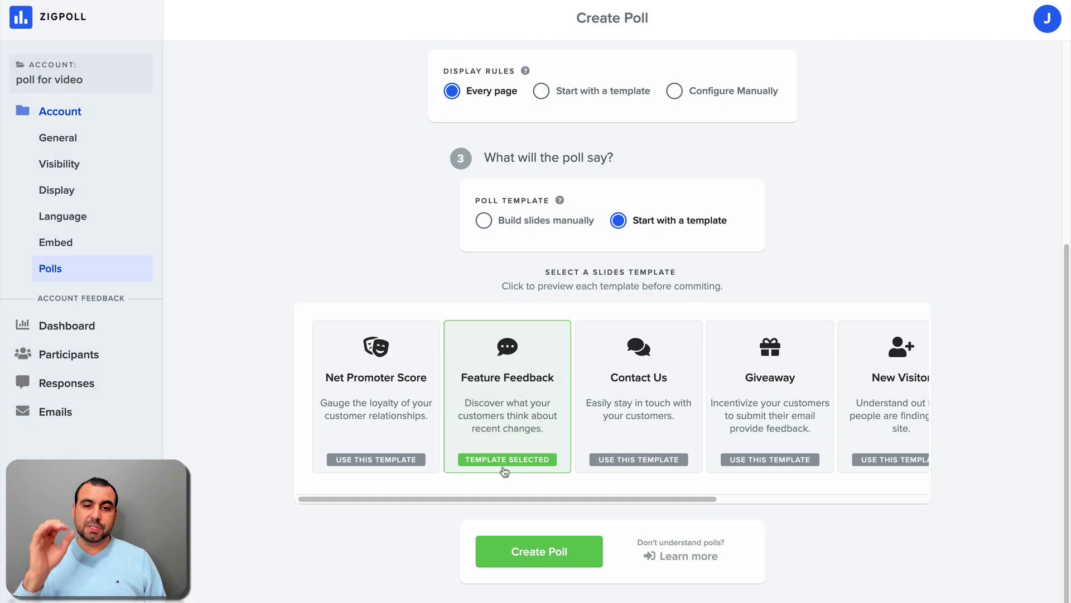
click(560, 562)
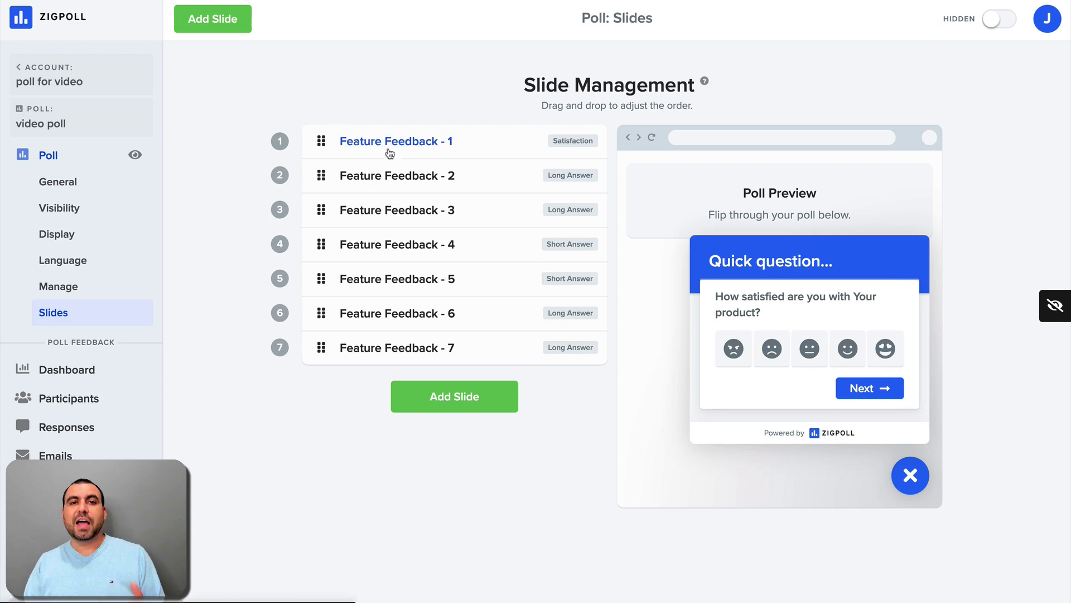
- Advance the preview five slides to 'Have you encountered any issues?', then close and reopen the widget
click(889, 388)
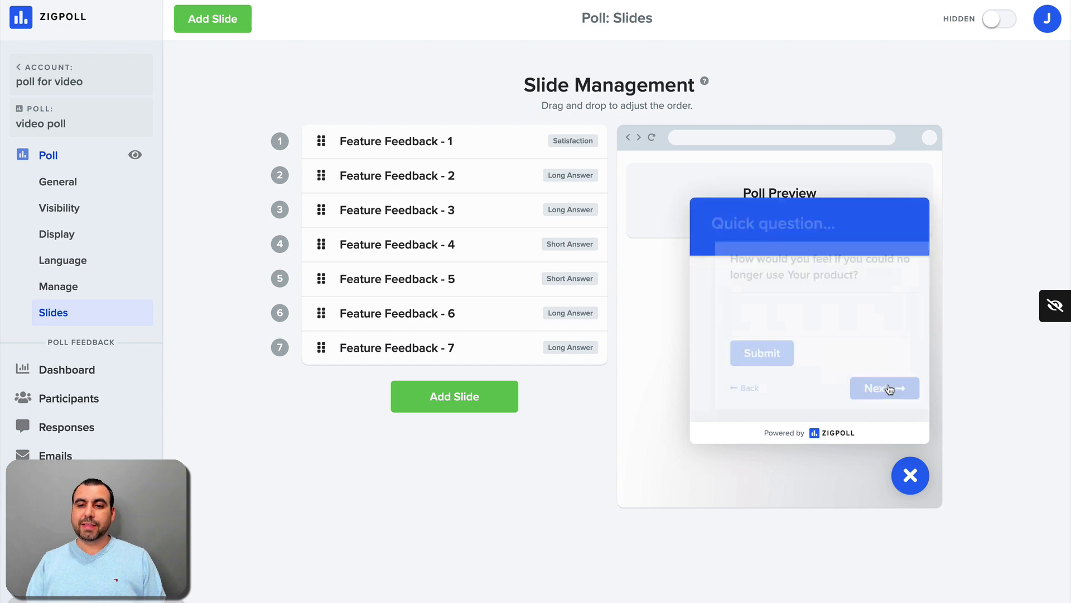
click(889, 388)
click(889, 388)
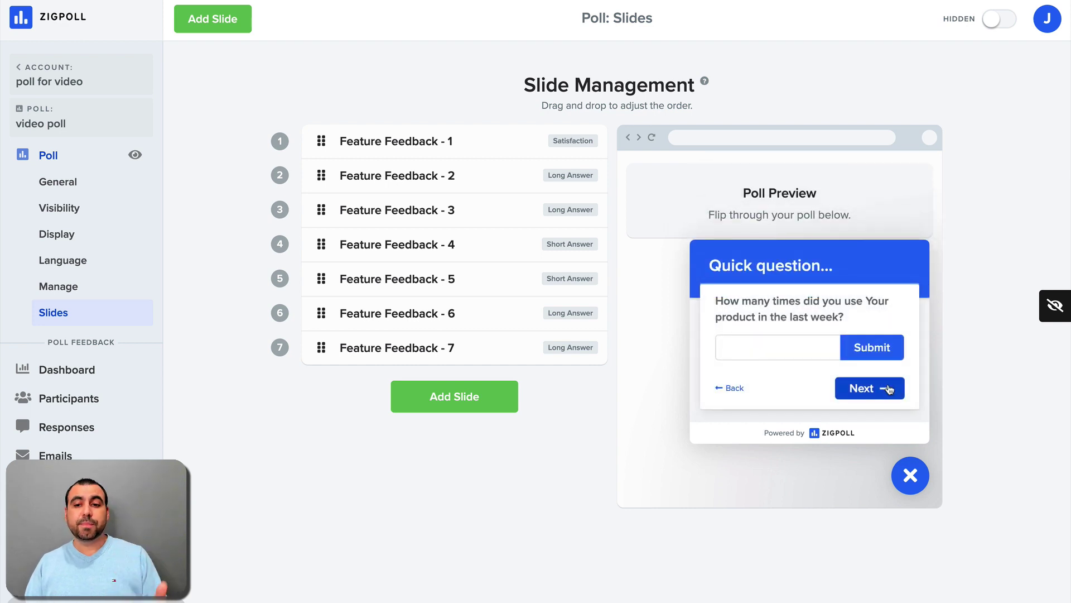
click(889, 388)
click(888, 390)
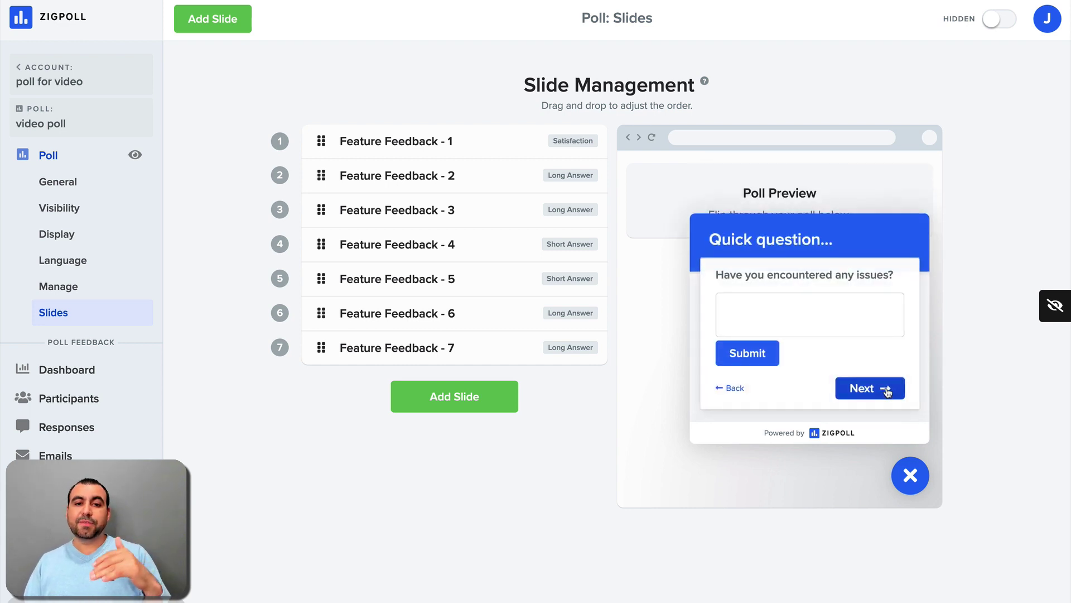
click(908, 469)
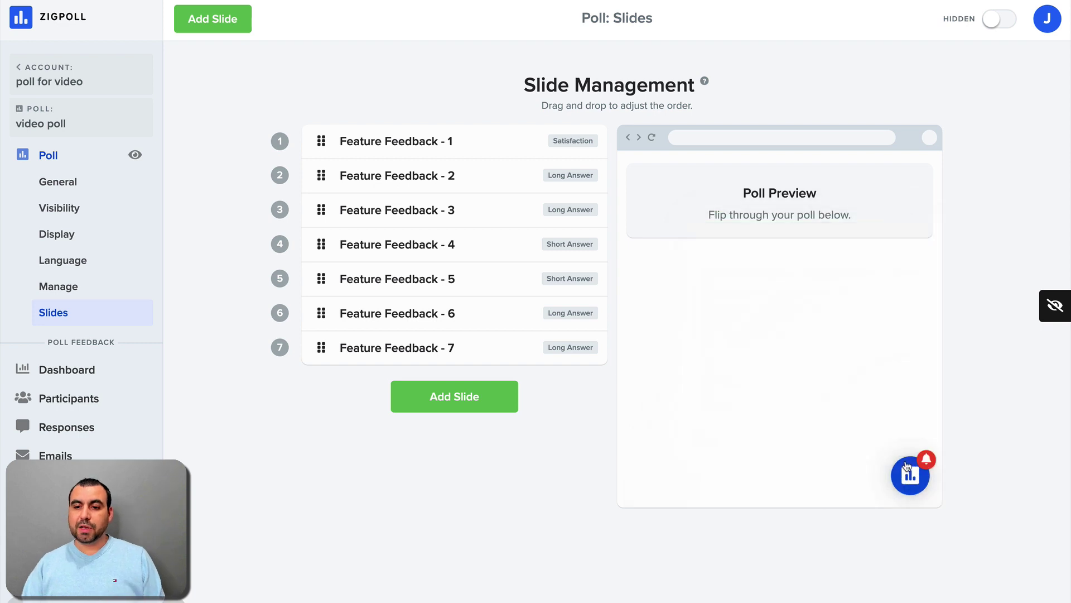
click(908, 468)
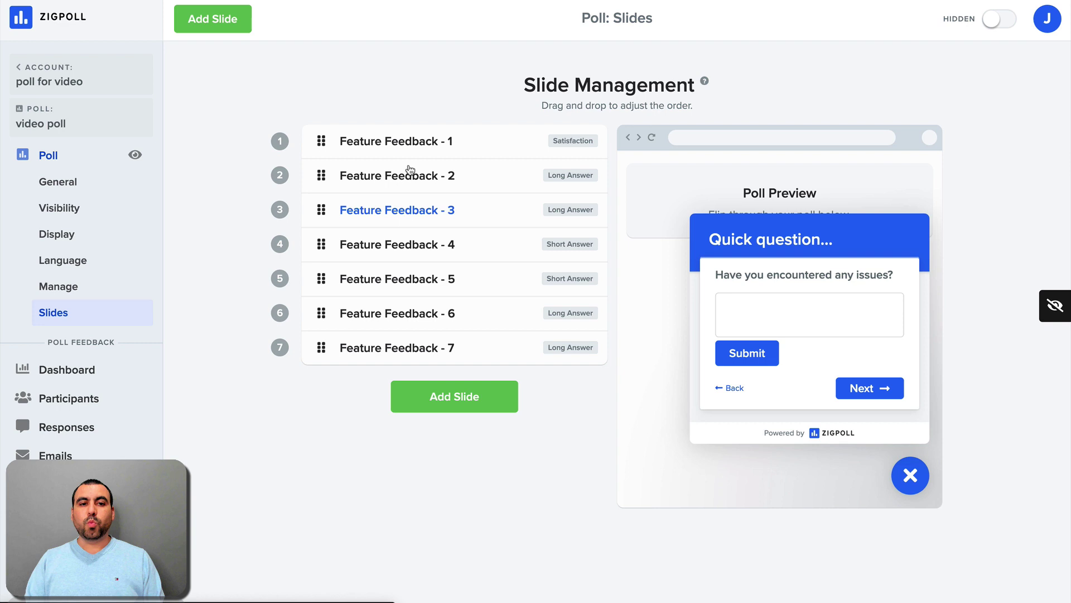
click(384, 141)
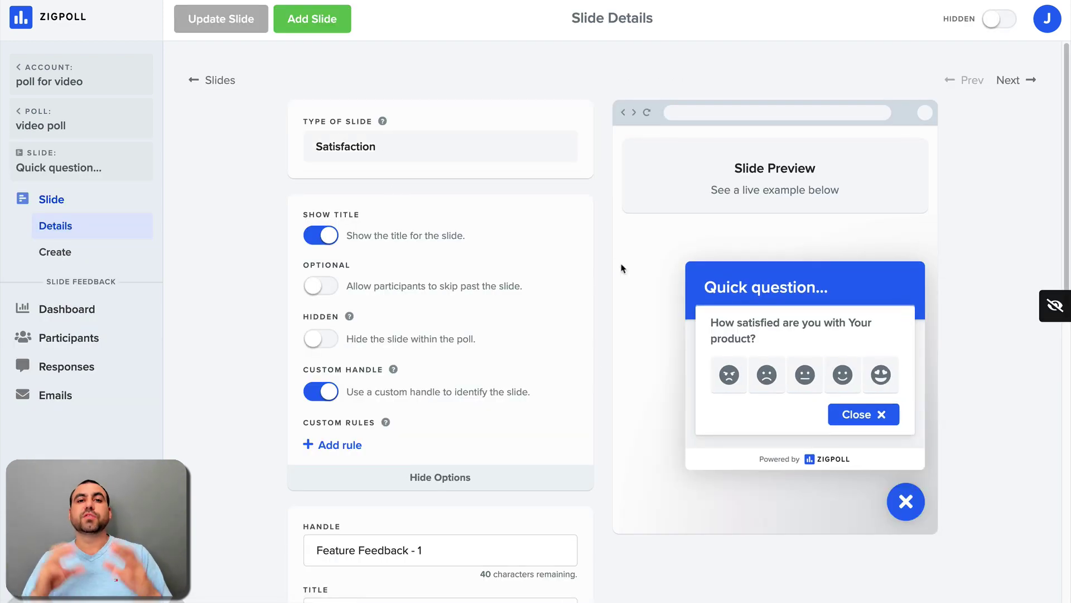
scroll(621, 268, down, 2)
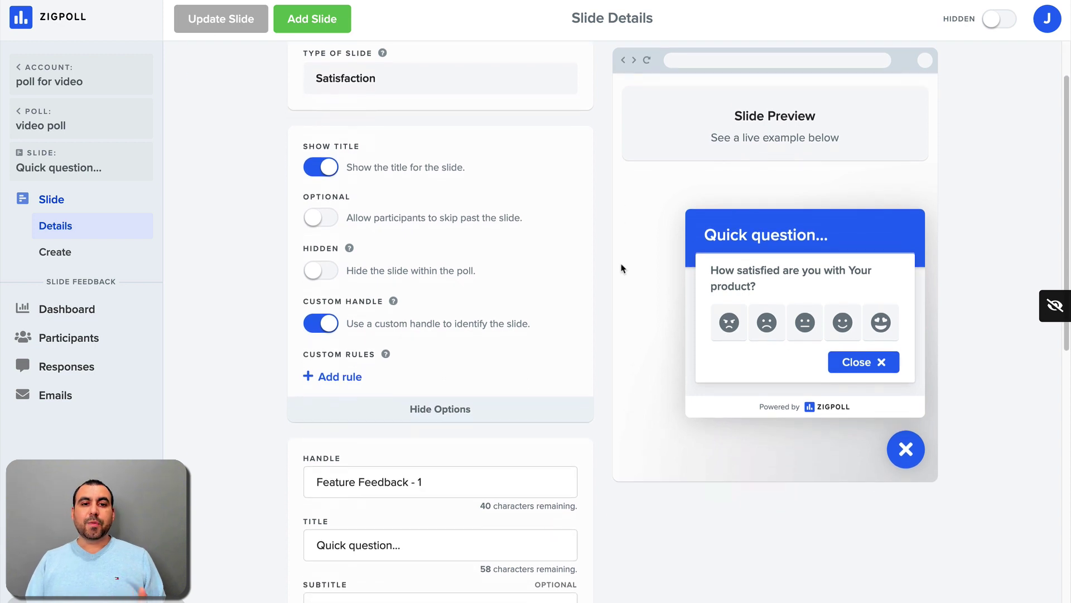
click(329, 164)
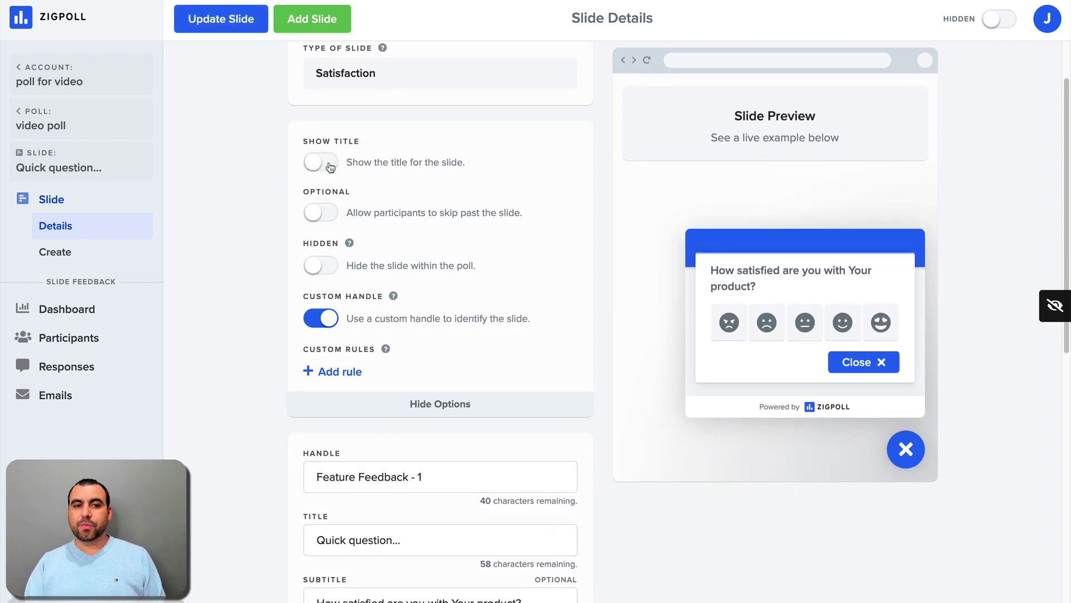
click(329, 163)
click(333, 215)
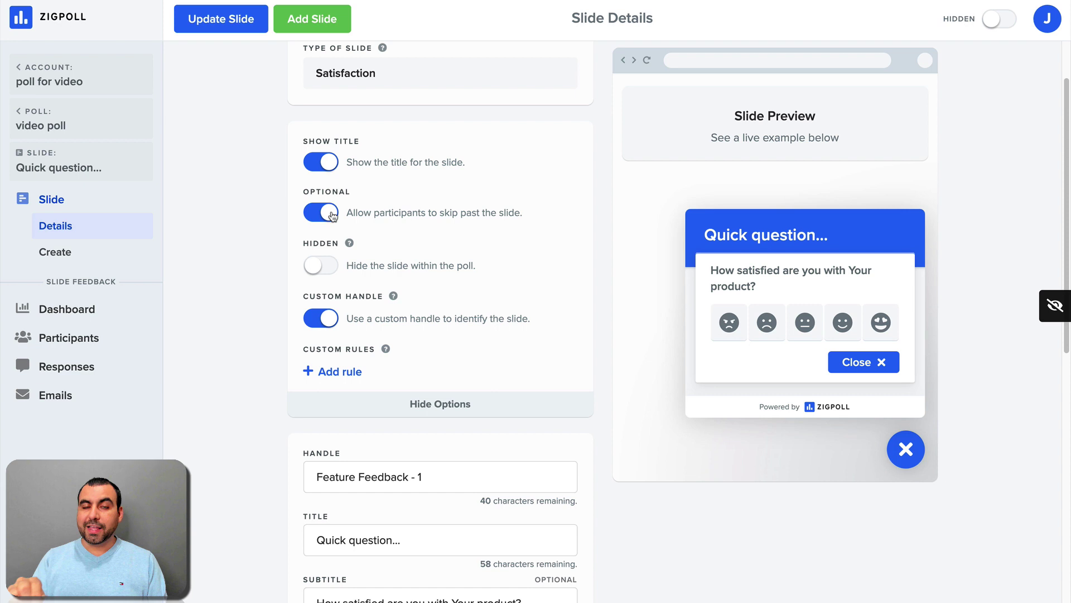
click(333, 216)
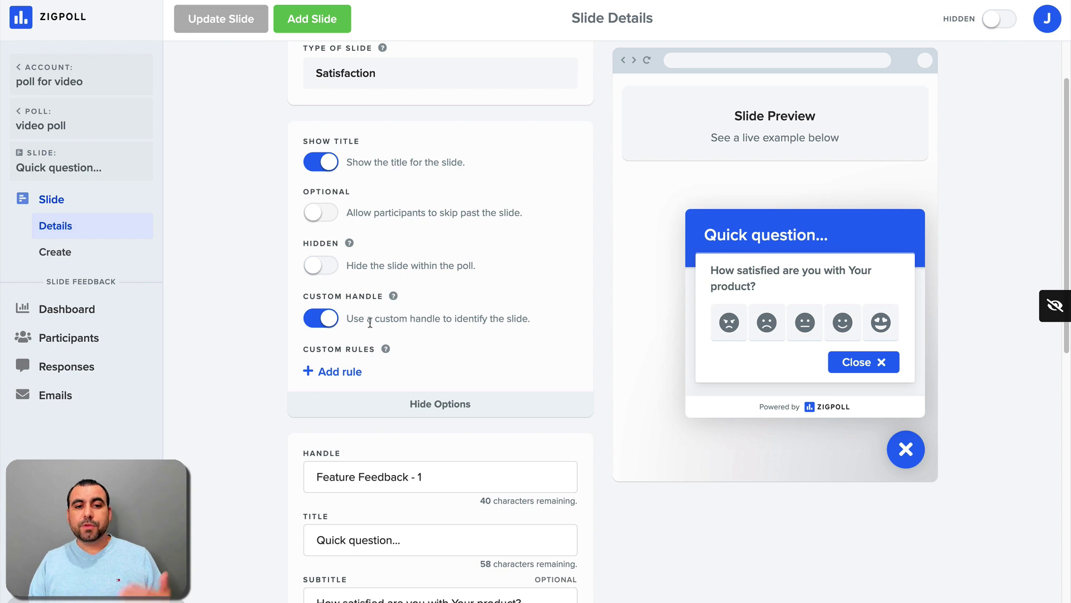
scroll(506, 338, down, 1)
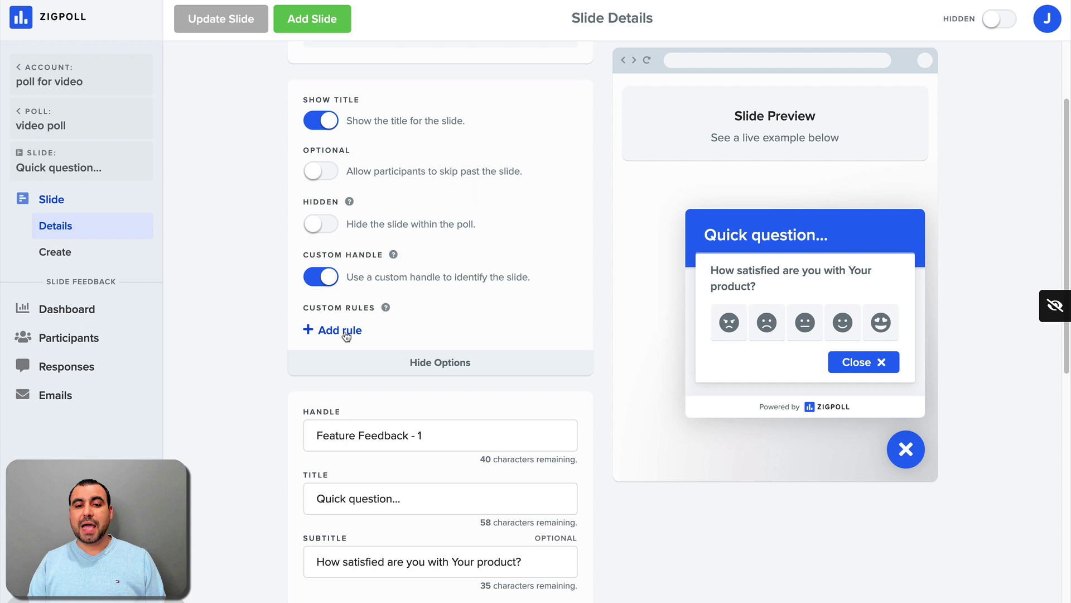
scroll(548, 377, down, 5)
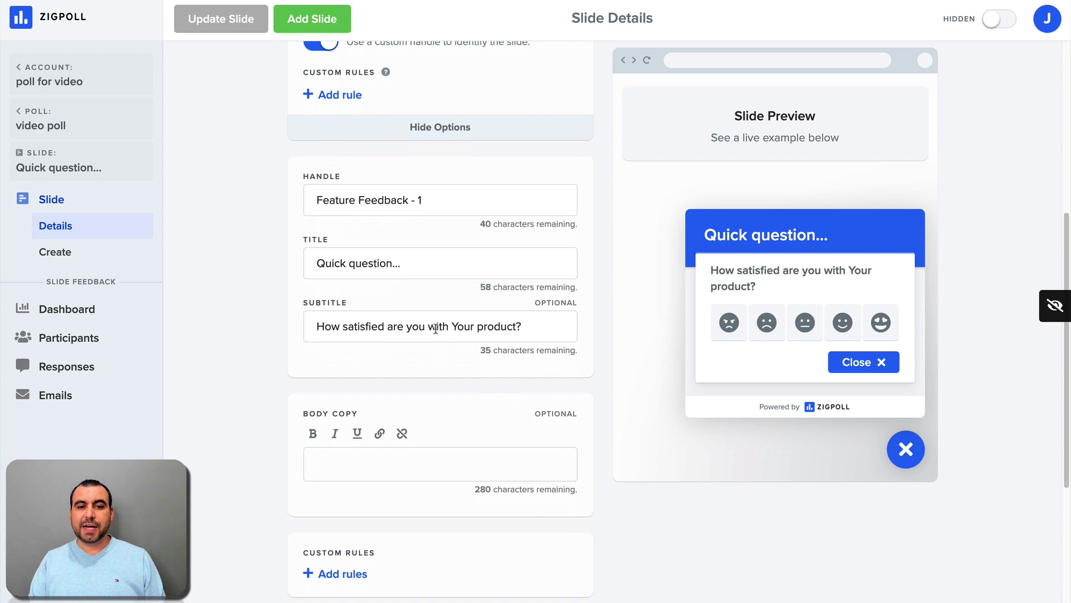
scroll(474, 343, down, 2)
scroll(474, 343, down, 1)
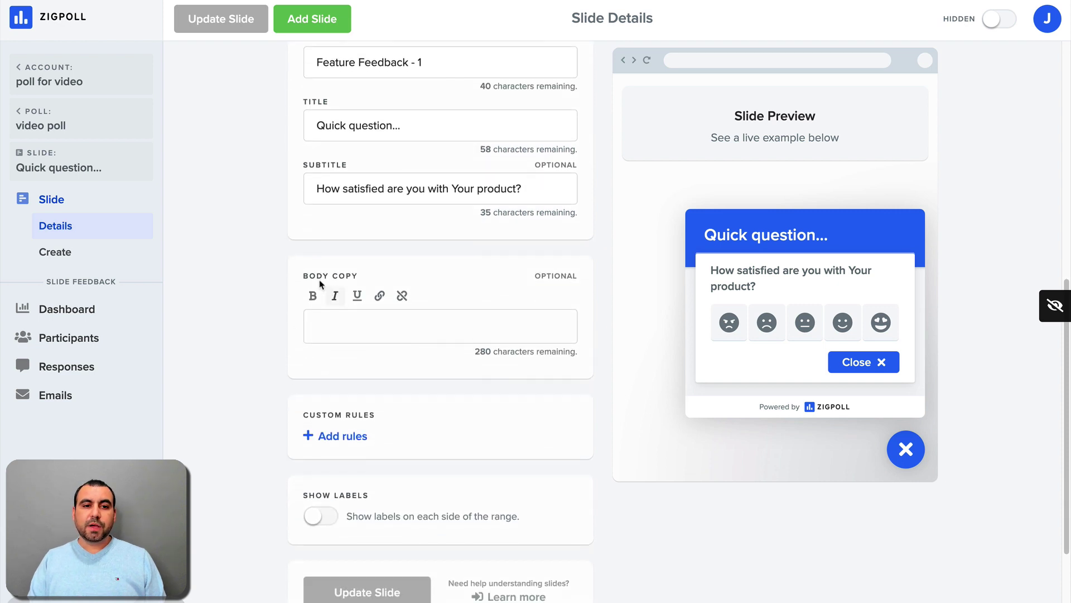
click(376, 323)
text(asdfghjk)
key(BackSpace)
key(BackSpace)
key(BackSpace)
key(BackSpace)
key(BackSpace)
key(BackSpace)
key(BackSpace)
key(BackSpace)
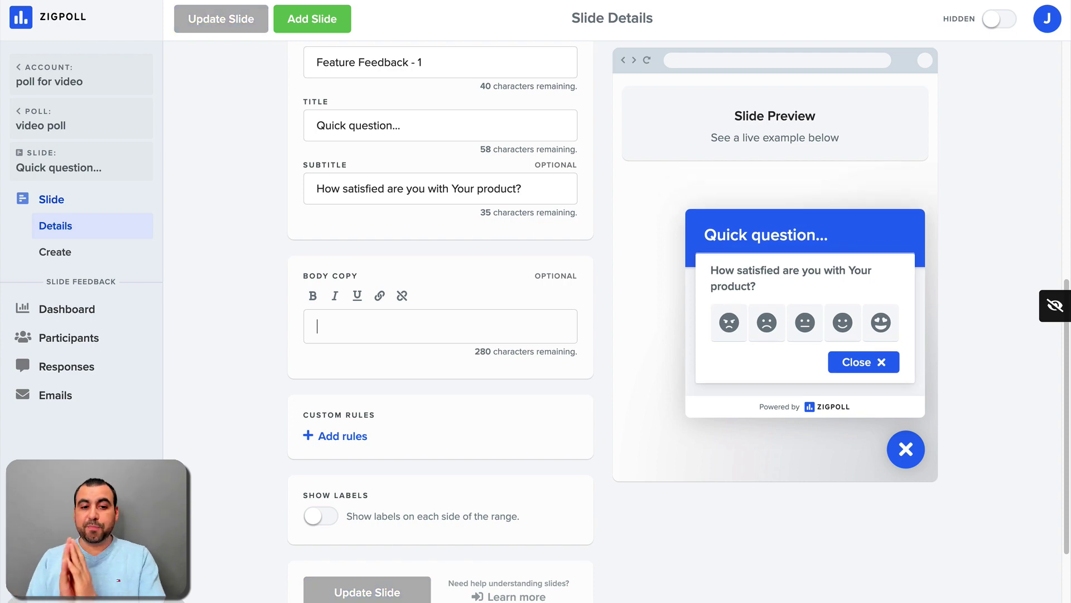
scroll(357, 329, down, 3)
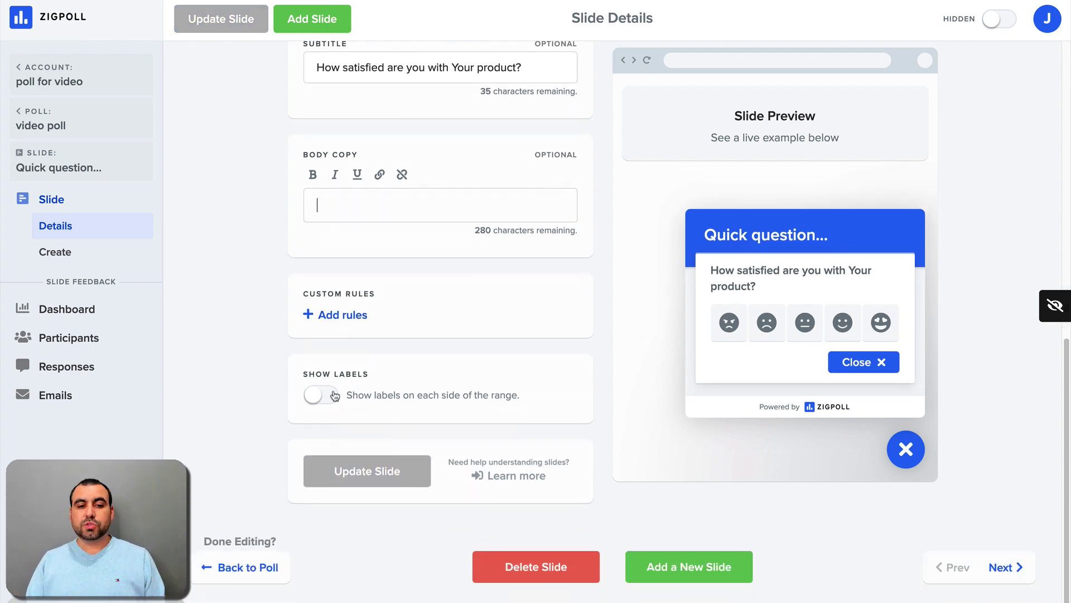
- Change the slide type to Checkbox
scroll(389, 444, up, 10)
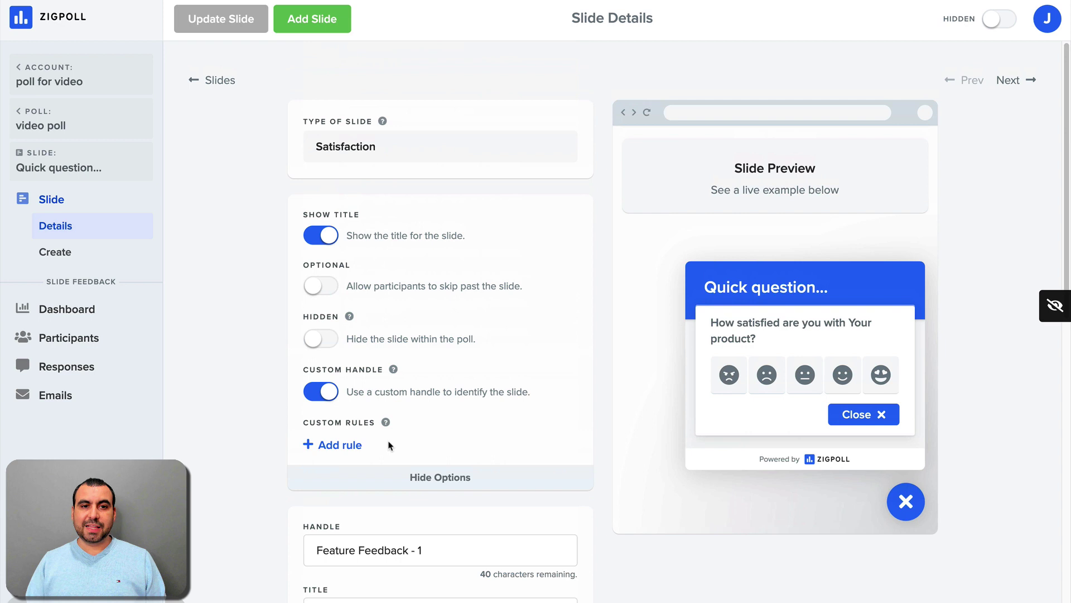
click(395, 146)
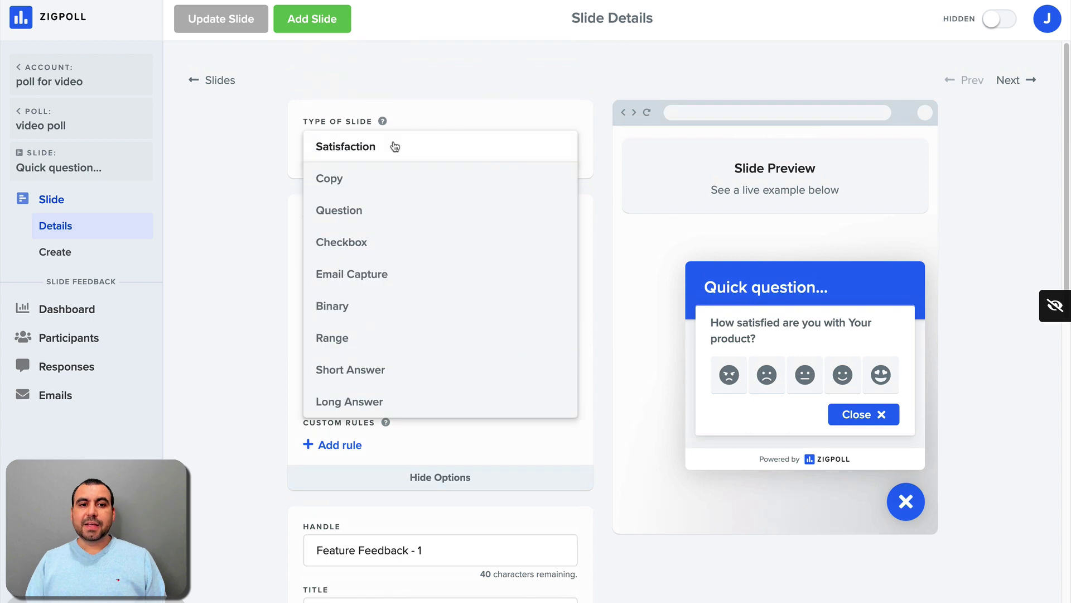
click(378, 246)
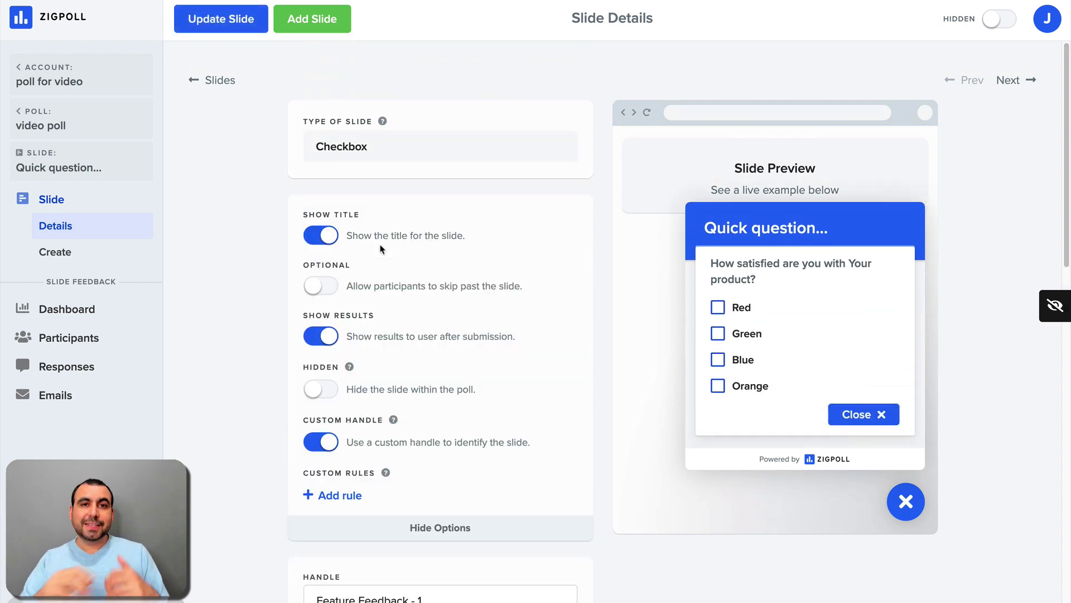
- Review the Red, Green, Blue and Orange answer options
scroll(381, 248, down, 8)
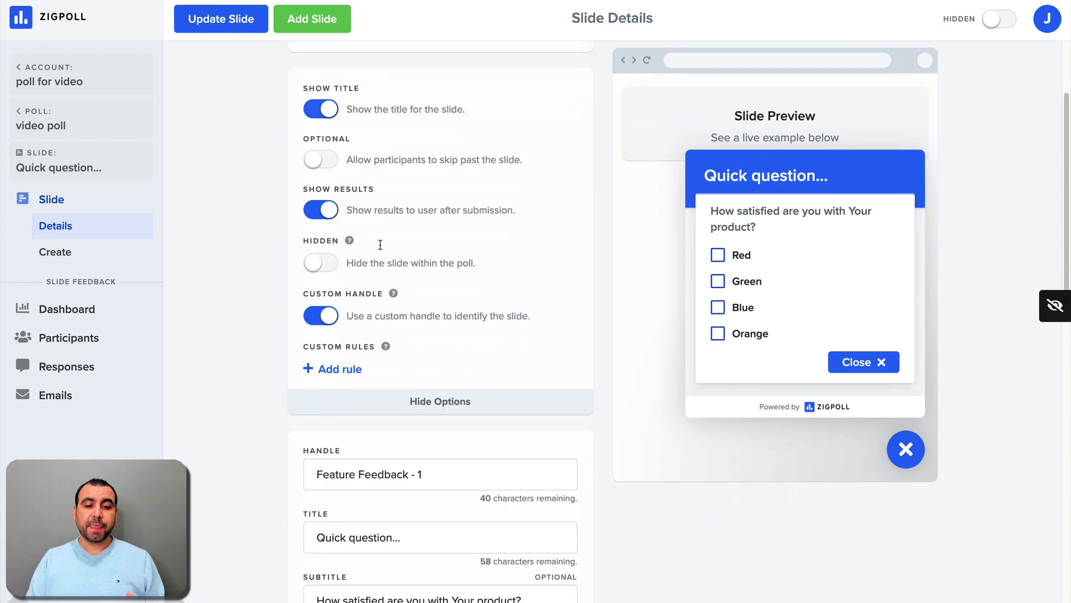
scroll(374, 435, down, 5)
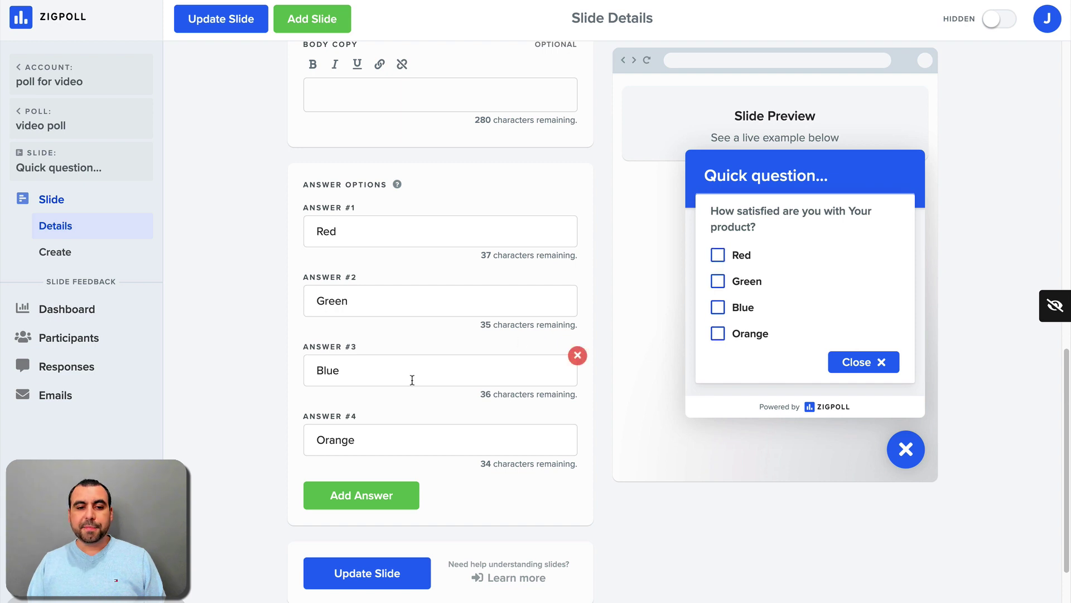
scroll(408, 390, down, 1)
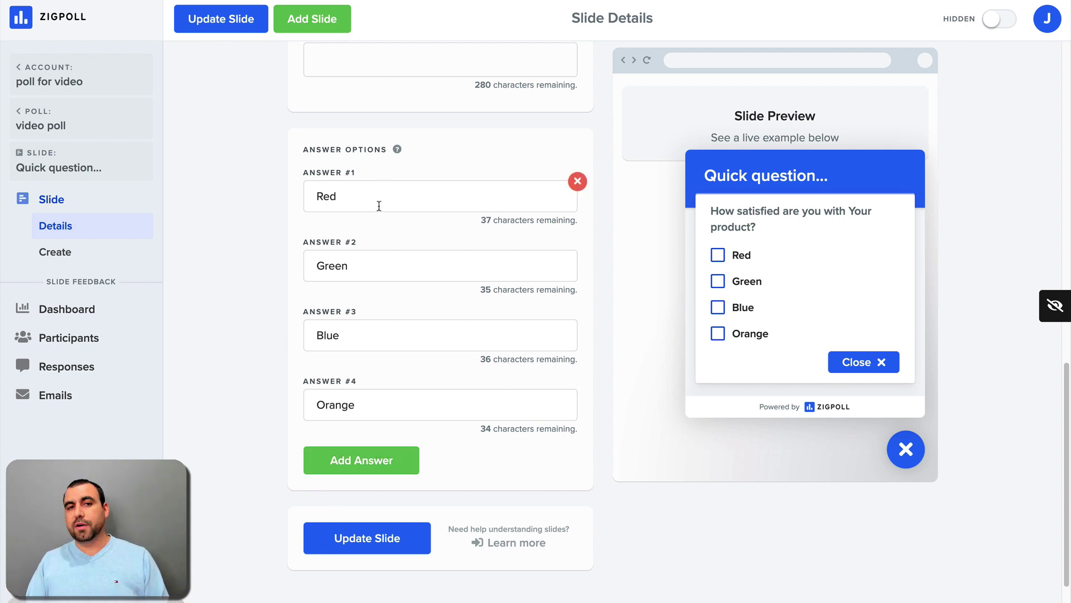
click(379, 262)
click(378, 332)
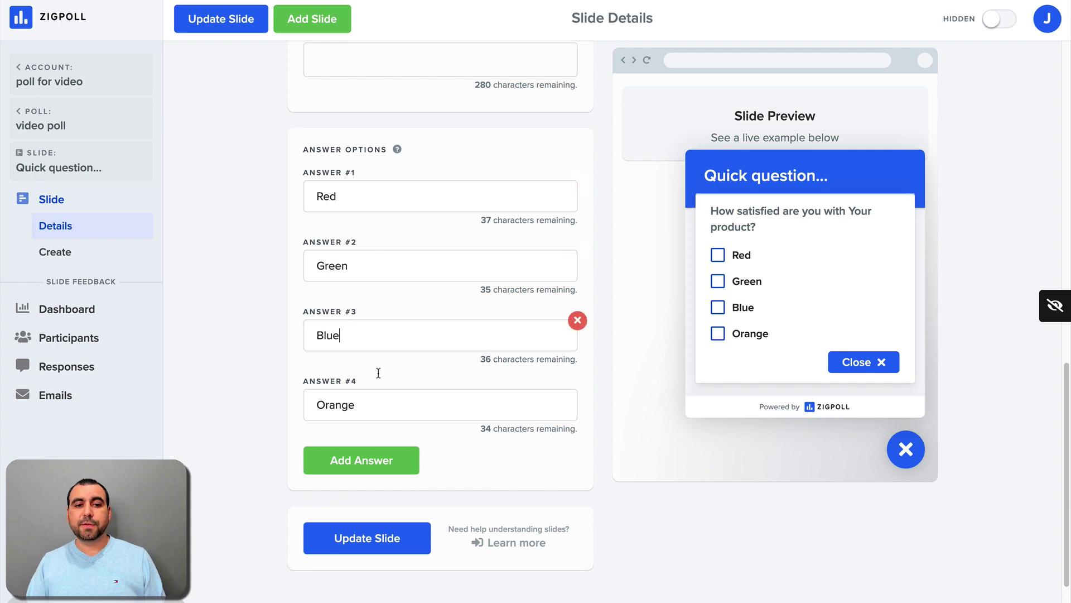
click(379, 407)
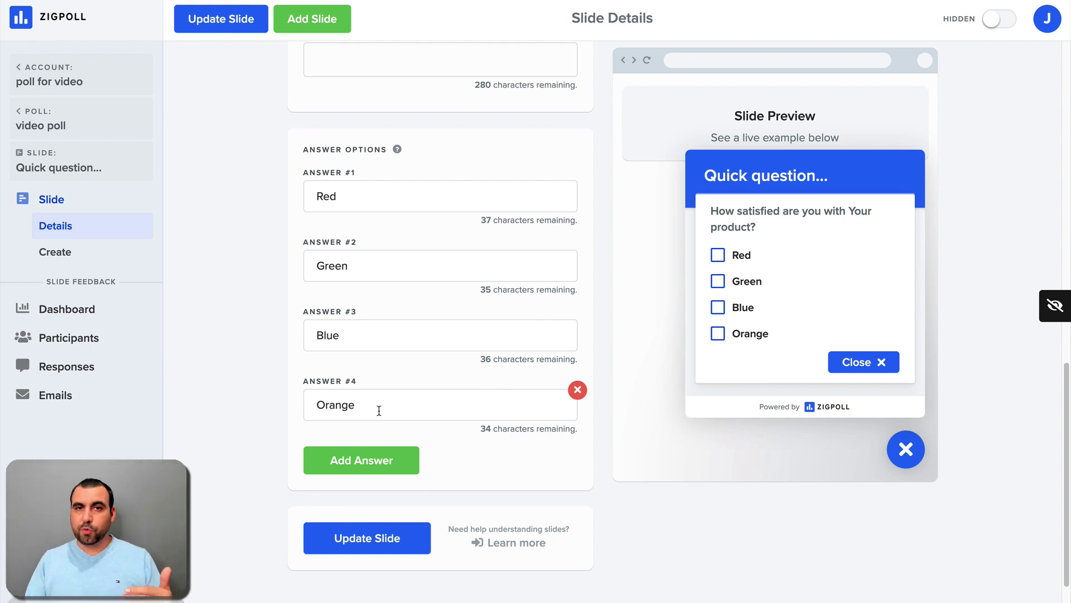
- Keep Checkbox as the slide type and return to the Slides list
scroll(378, 411, up, 10)
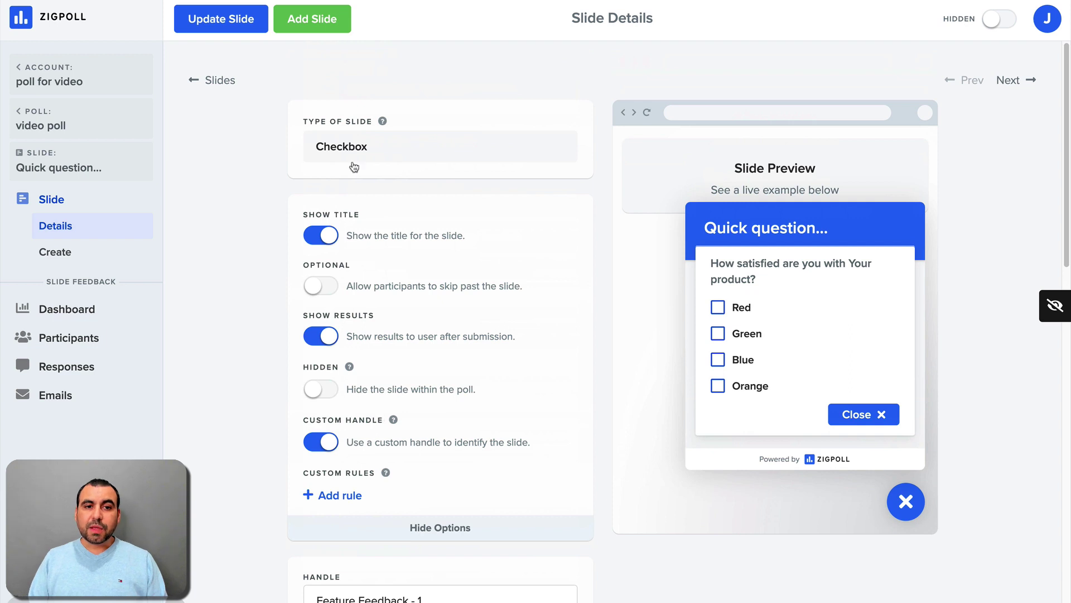
click(355, 160)
click(316, 157)
click(195, 82)
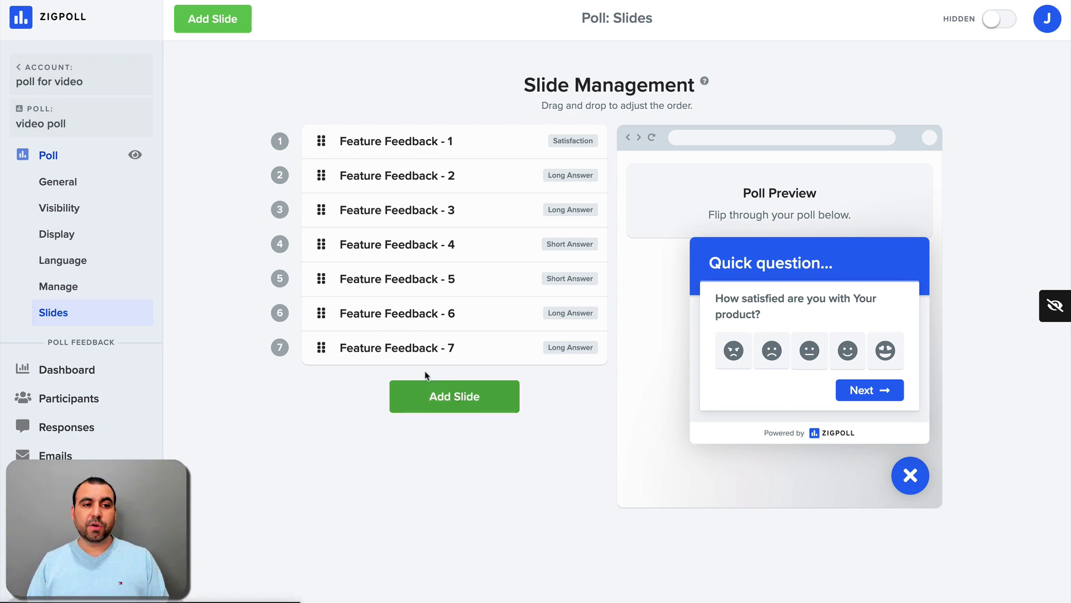
- Review General settings: resubmissions and per-page uniqueness off, account notification recipients used
click(69, 188)
scroll(411, 378, down, 3)
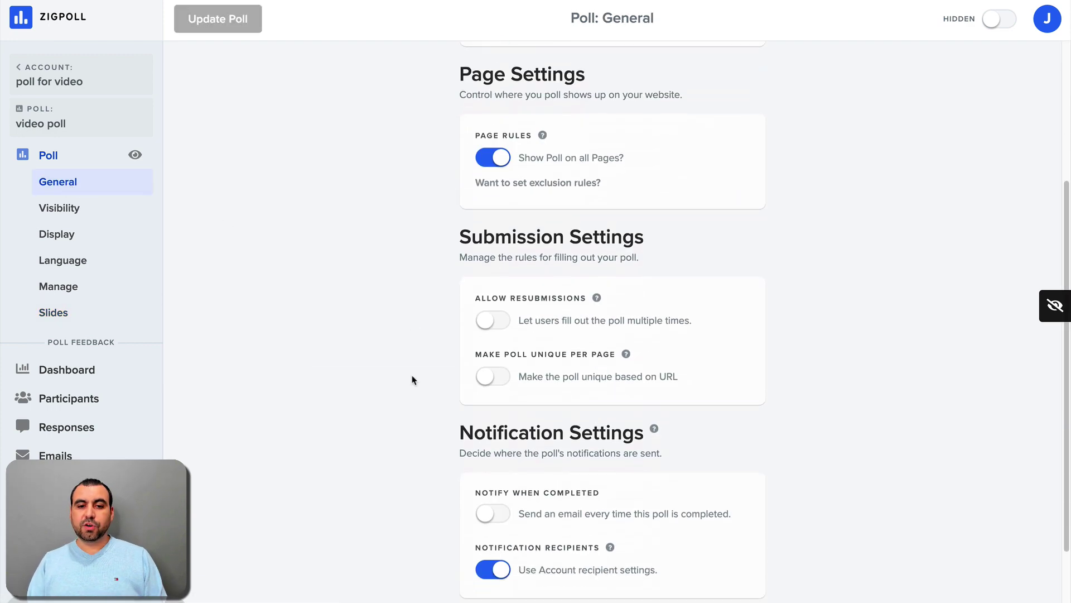
scroll(413, 380, up, 2)
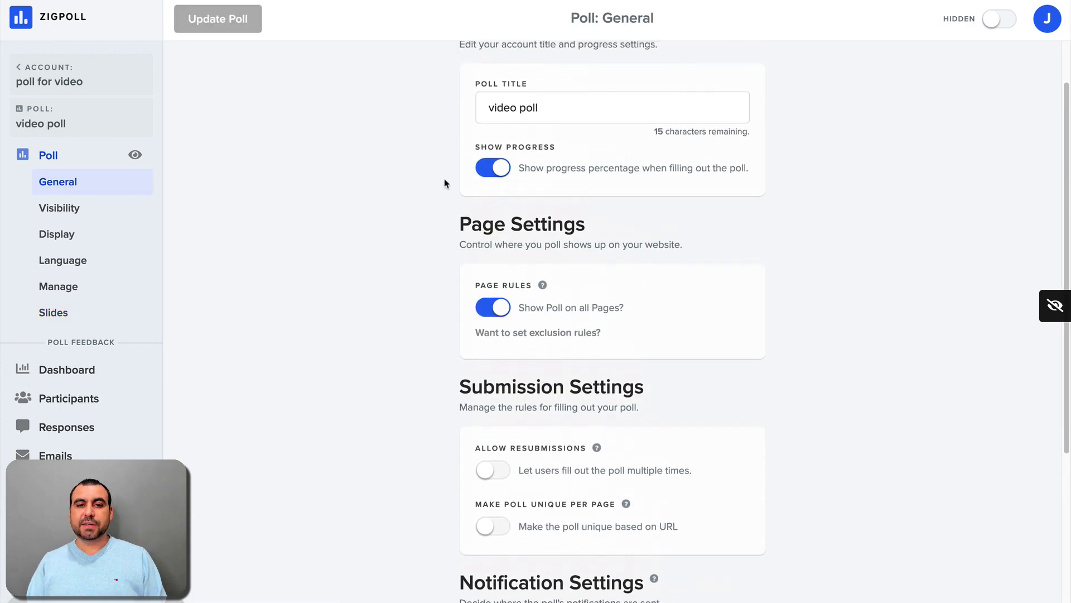
scroll(485, 251, up, 1)
scroll(529, 275, down, 3)
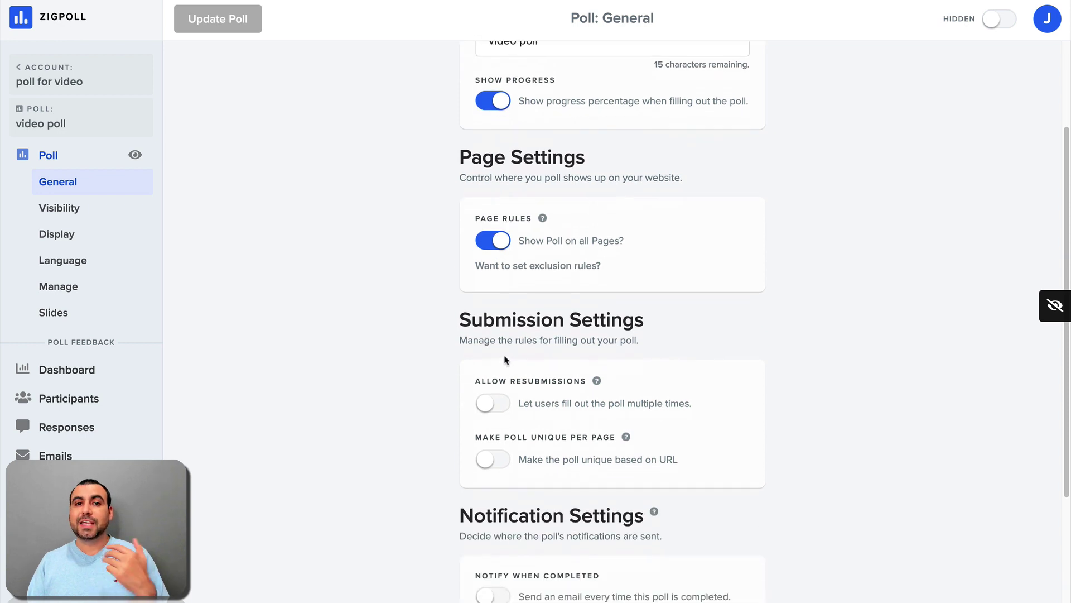
scroll(516, 259, down, 4)
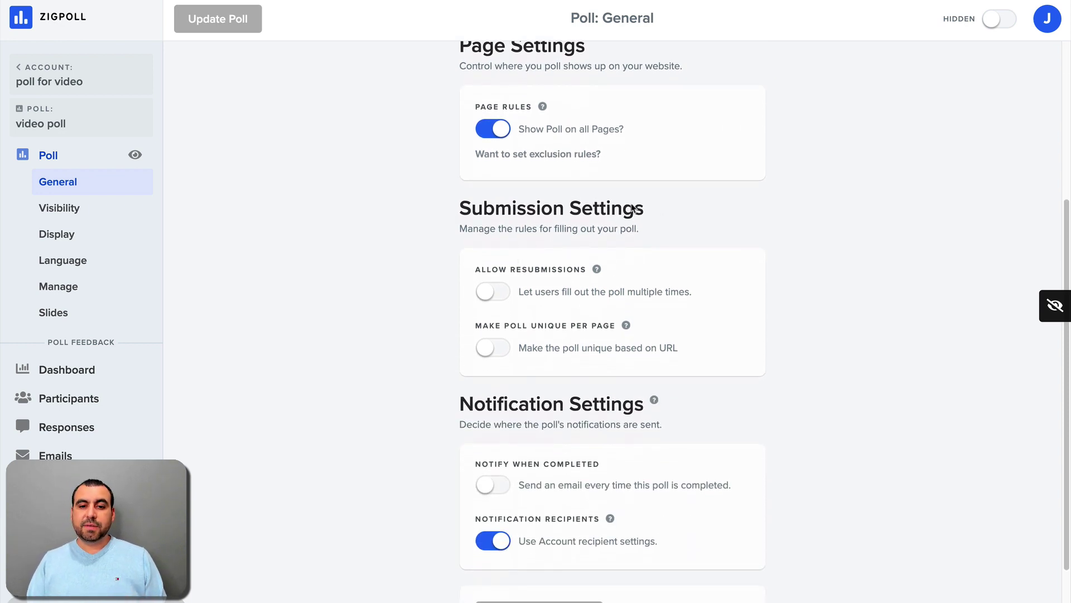
scroll(641, 208, down, 2)
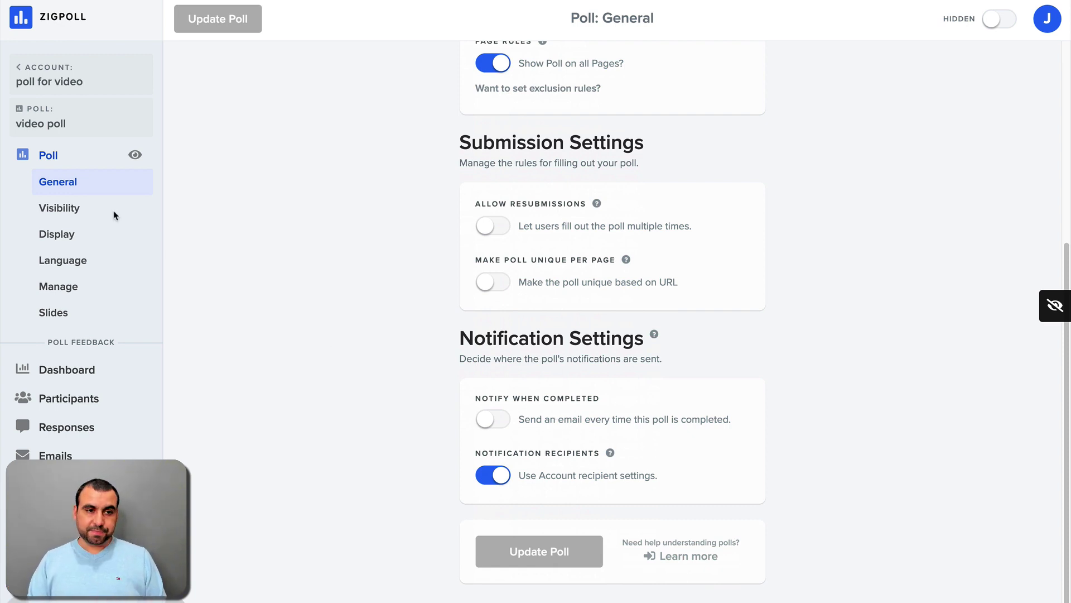
- Toggle the per-poll visibility override on and back off, then view Display settings
click(74, 211)
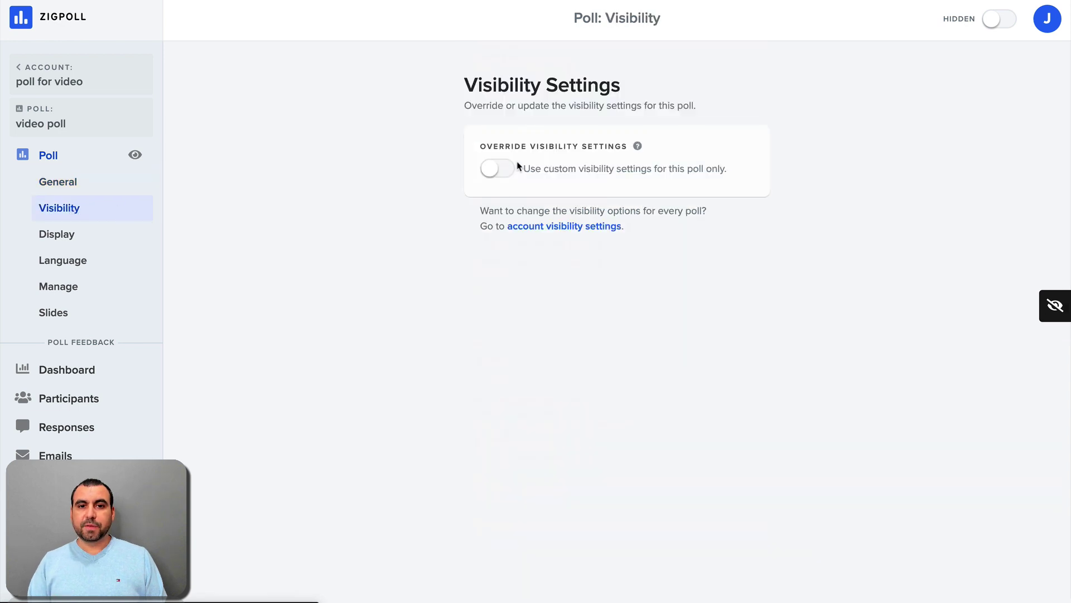
drag(482, 147, 585, 162)
click(585, 163)
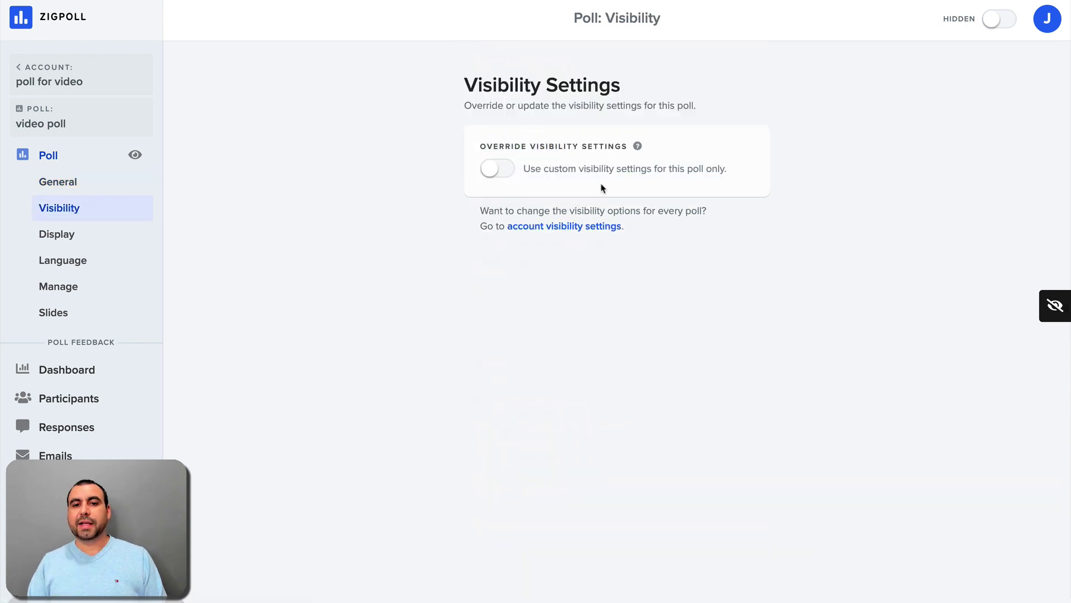
click(504, 173)
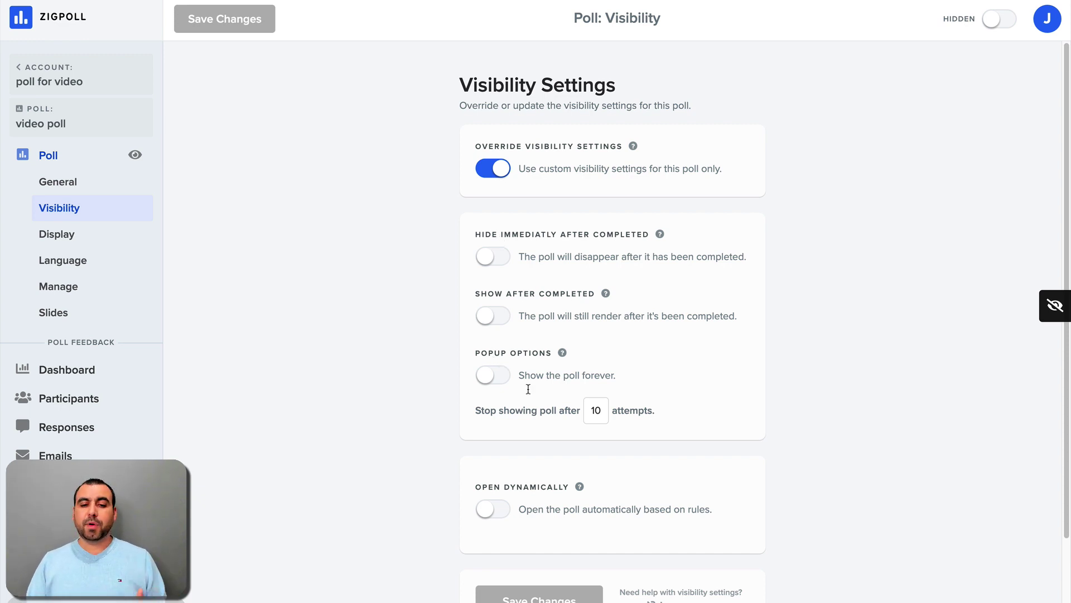
scroll(524, 379, down, 2)
scroll(533, 164, up, 2)
click(506, 174)
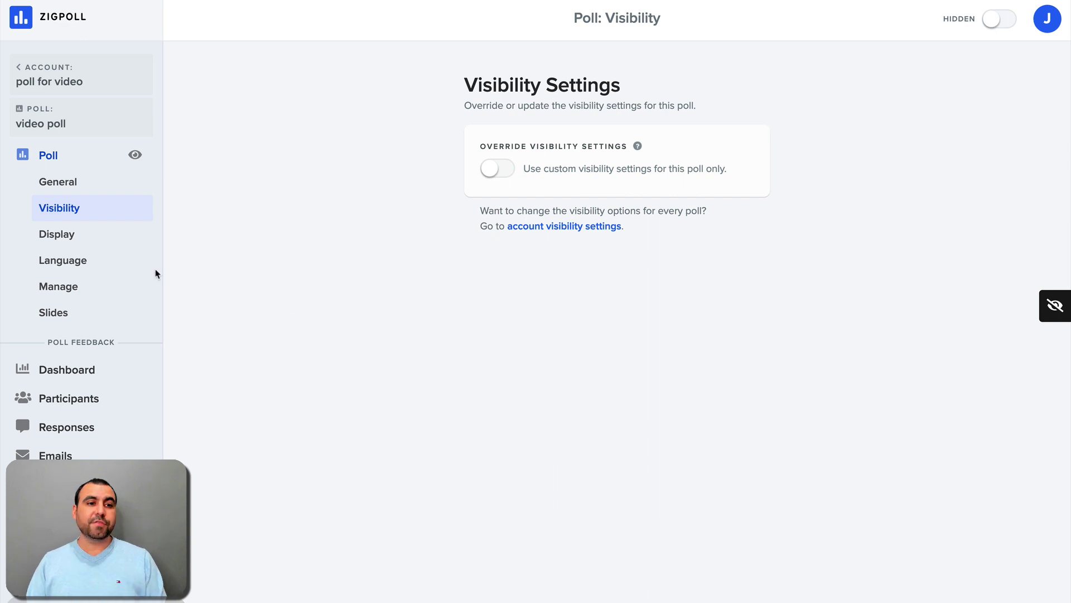
click(75, 240)
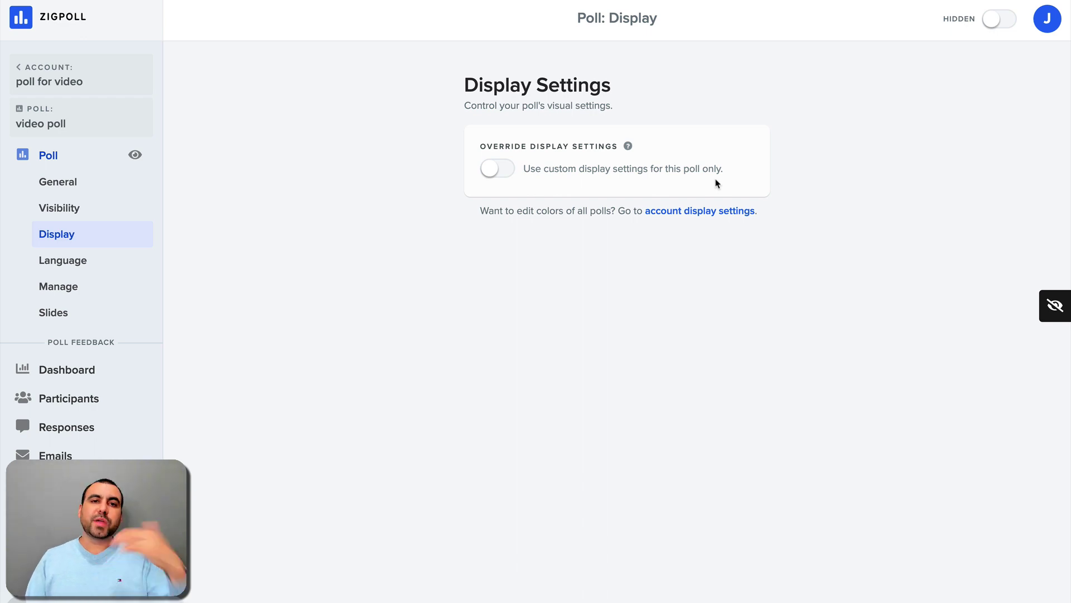
- Turn on Override Language Settings, trying 'Siguiente' in the Next field before clearing it
click(79, 263)
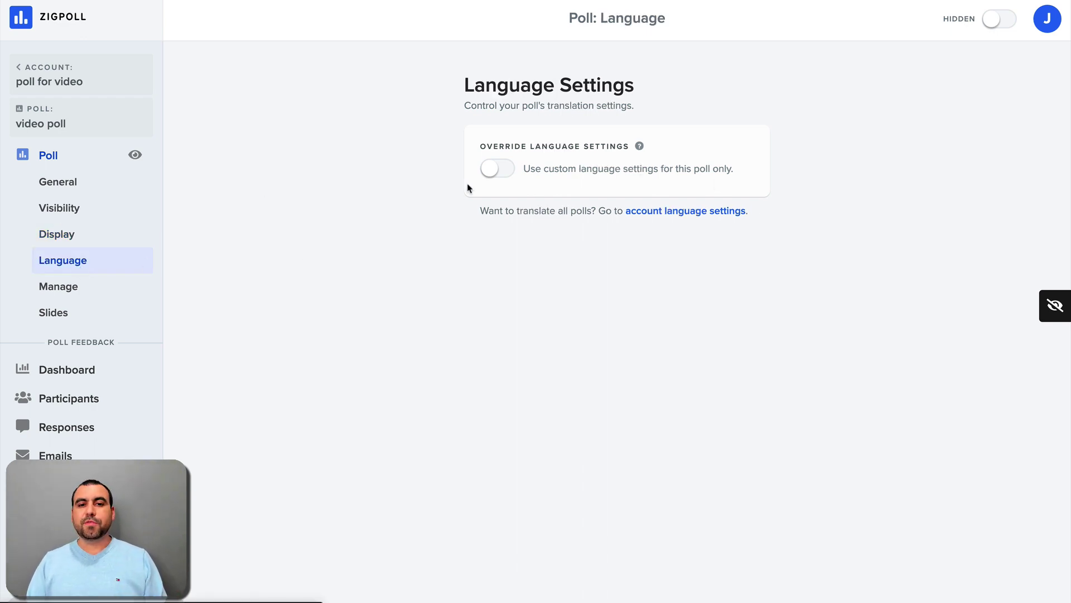
click(498, 168)
scroll(446, 404, down, 3)
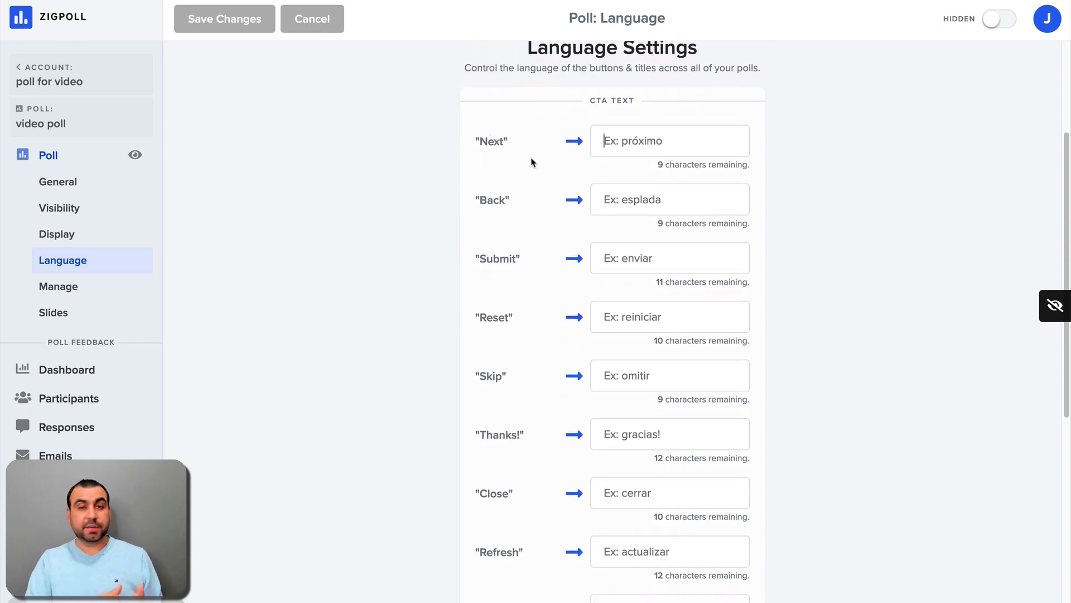
scroll(531, 162, up, 1)
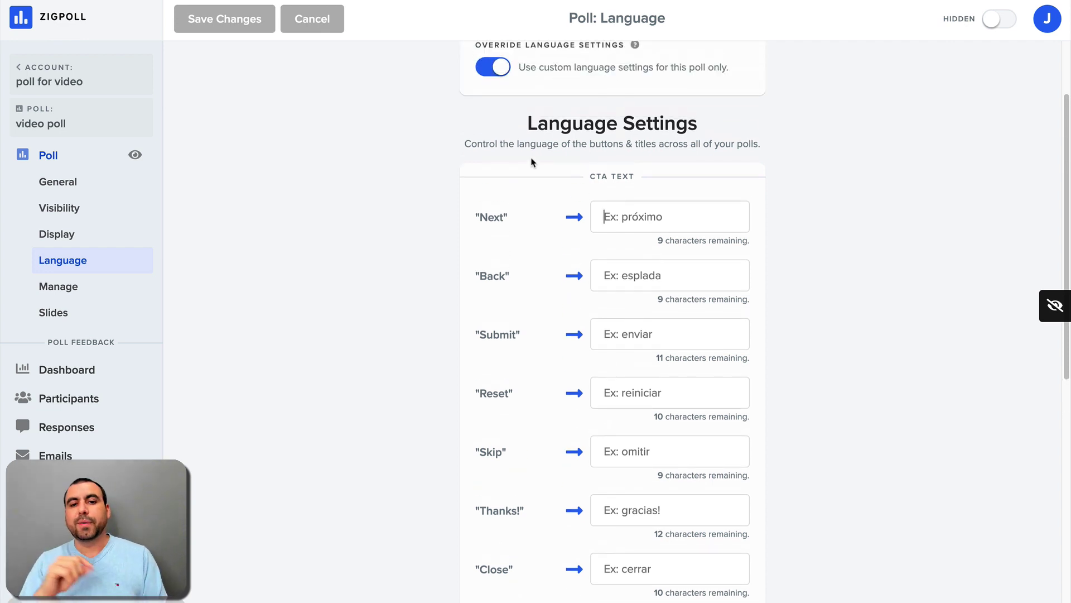
click(622, 209)
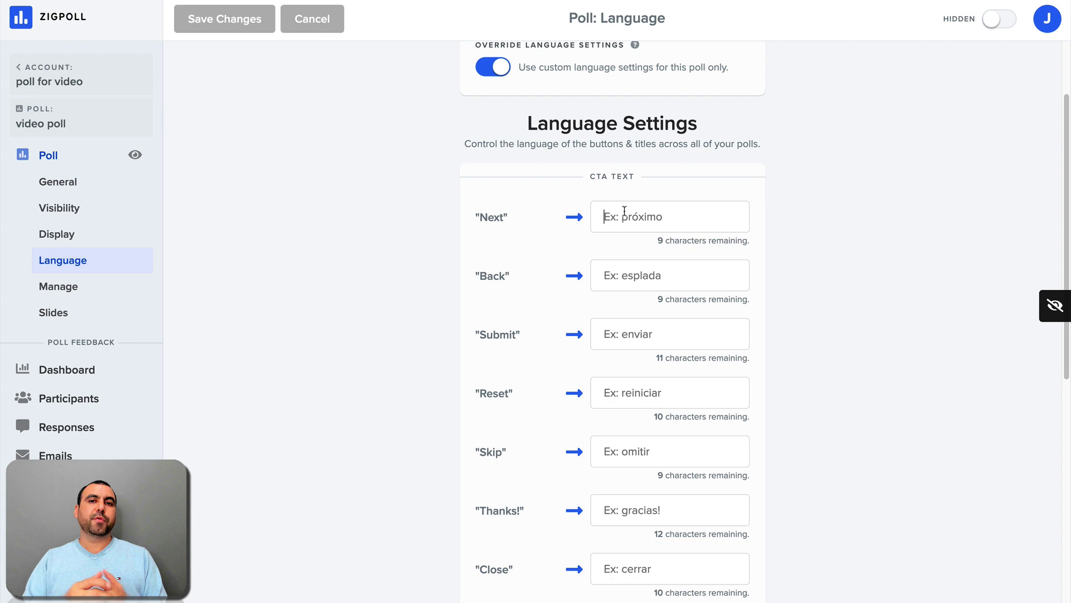
text(Sigu)
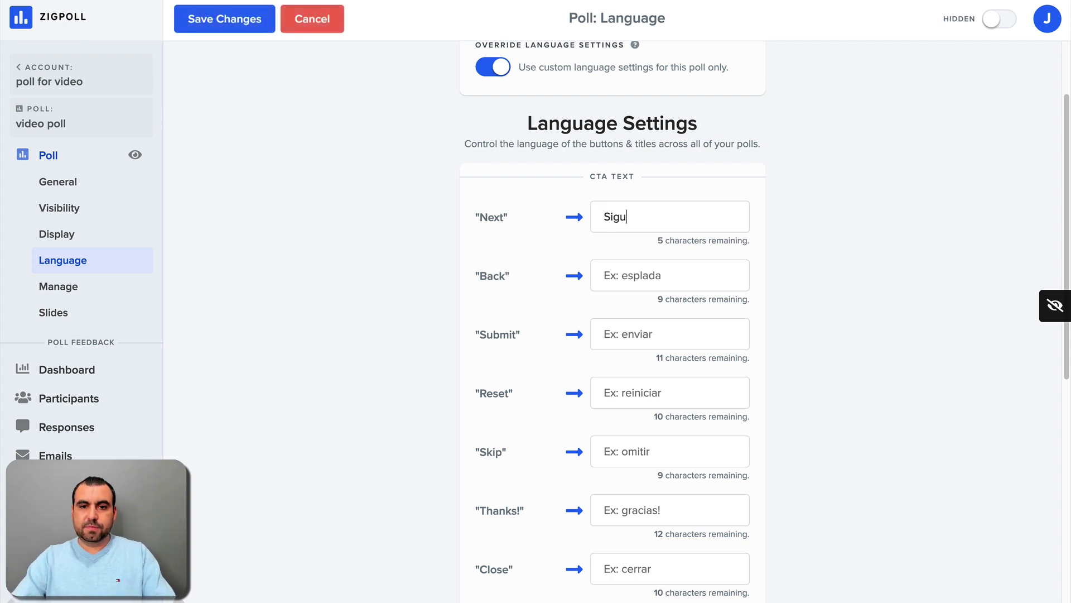
text(iente)
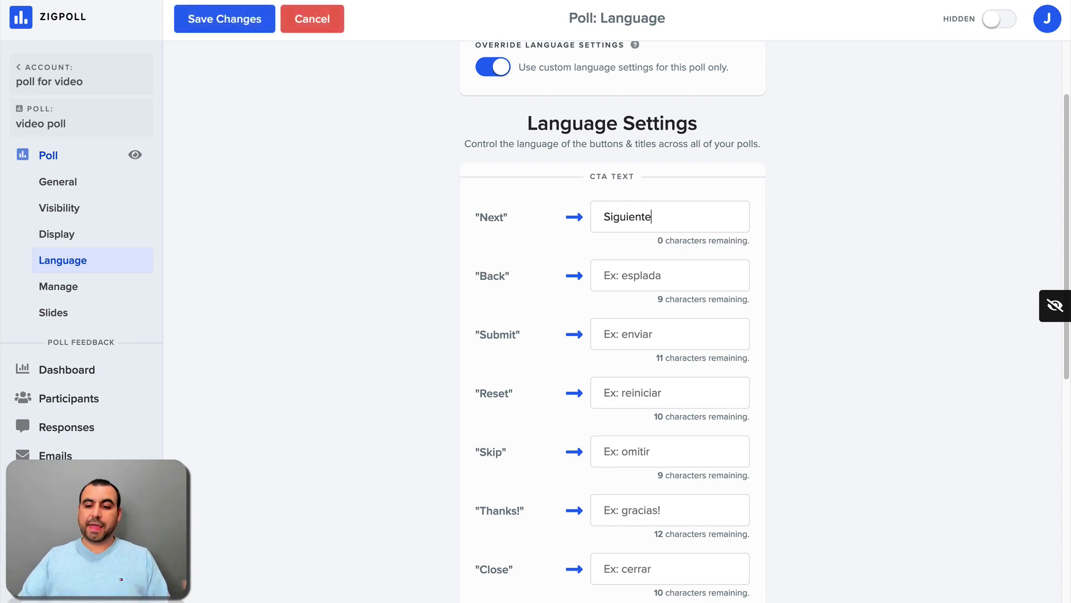
key(BackSpace)
key(BackSpace)
key(BackSpace)
key(BackSpace)
key(BackSpace)
key(BackSpace)
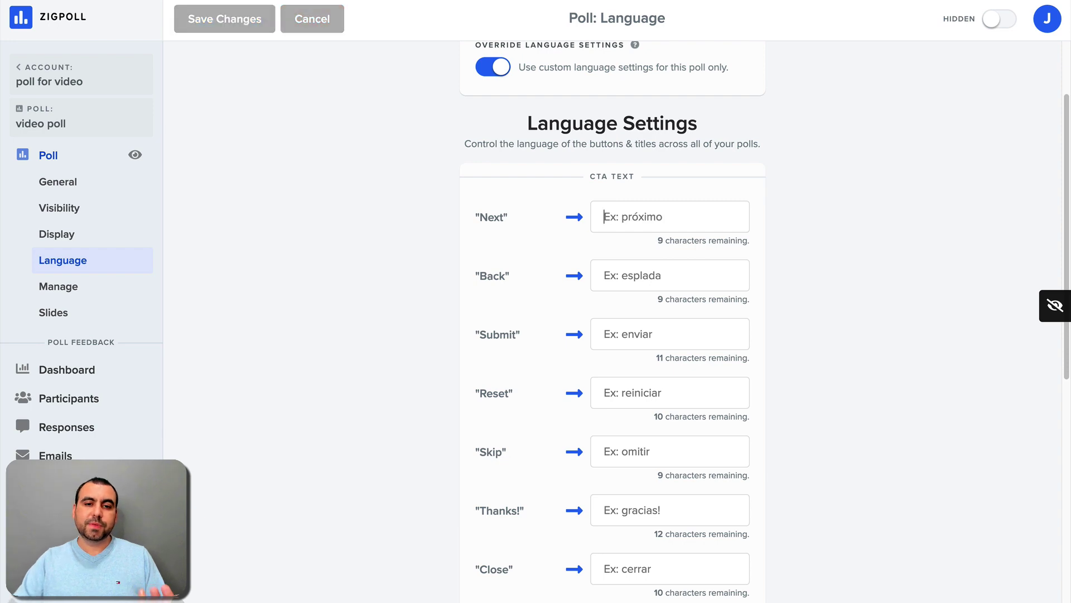
scroll(612, 335, down, 8)
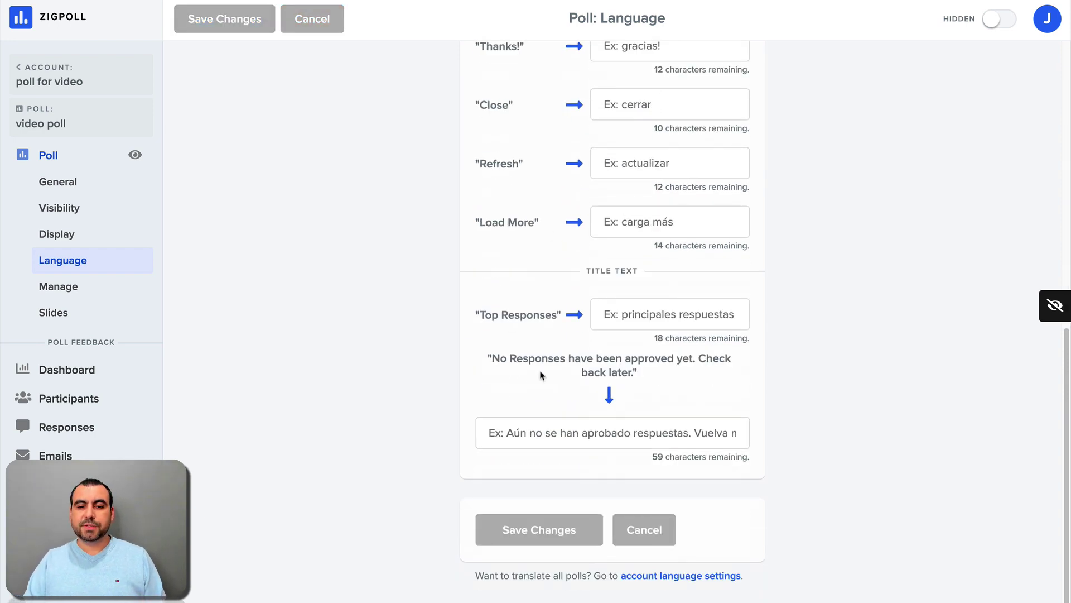
scroll(545, 390, up, 8)
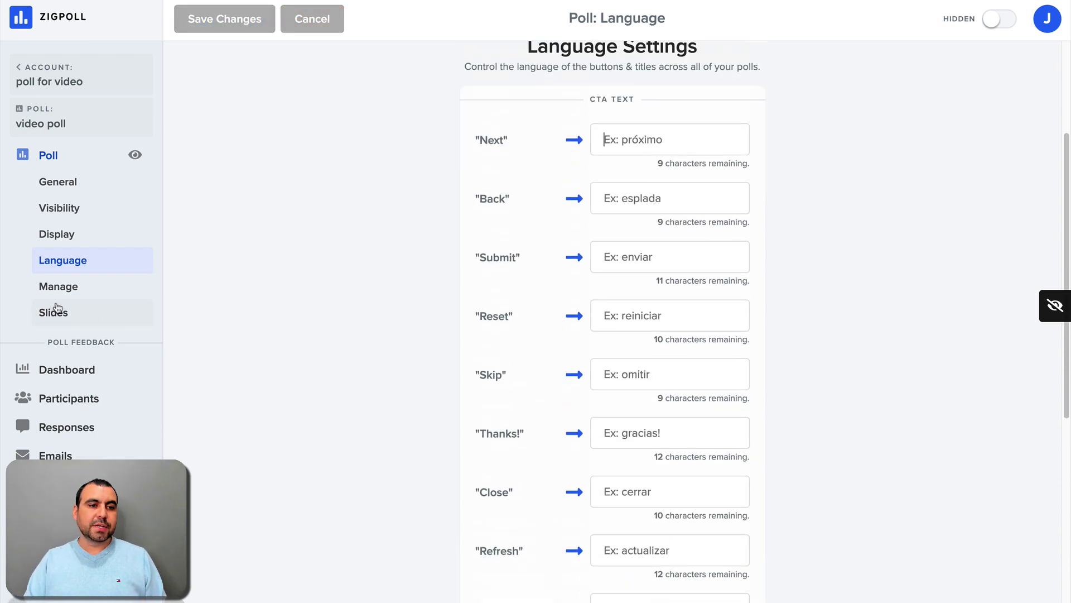
- In Manage, select the video poll's entire Embed Code script to copy it
click(58, 287)
scroll(172, 335, up, 3)
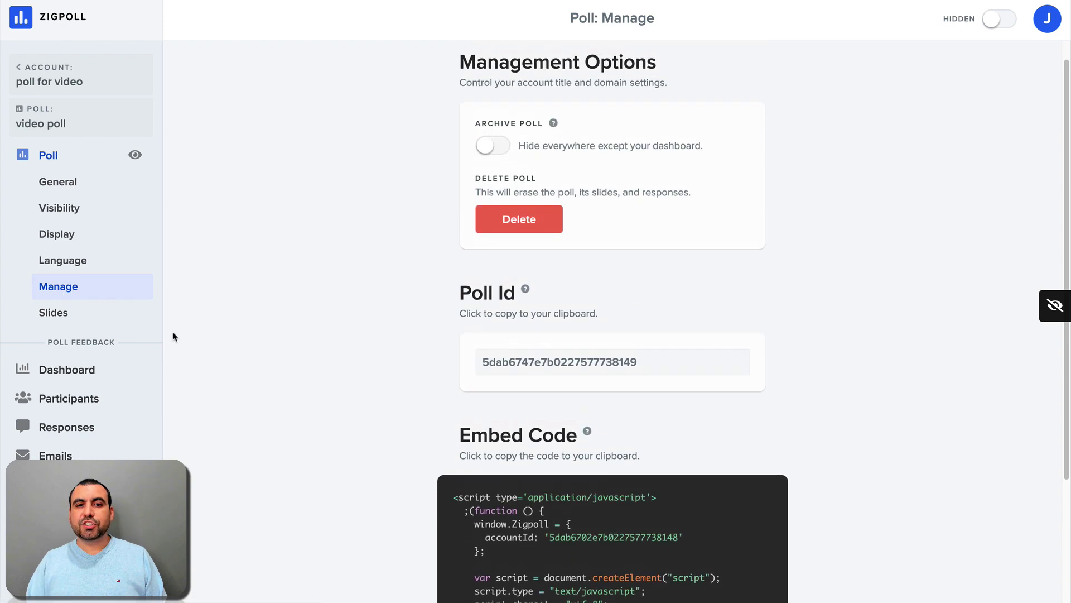
scroll(173, 335, down, 4)
drag(505, 494, 456, 318)
key(ctrl+c)
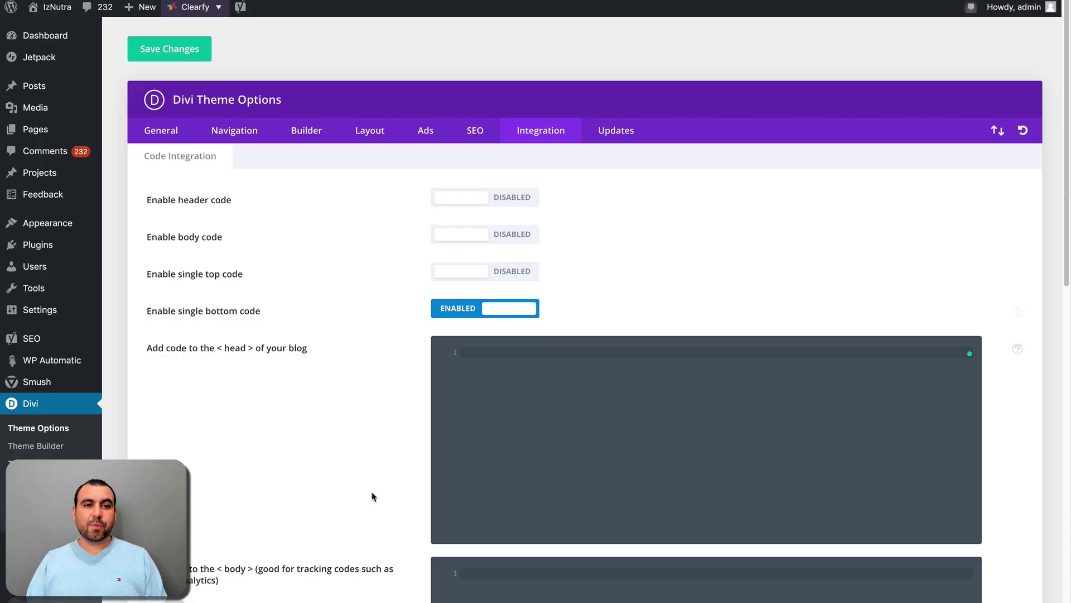
- Turn on Divi's header code, paste the Zigpoll embed script into the head box, and save
scroll(371, 495, down, 1)
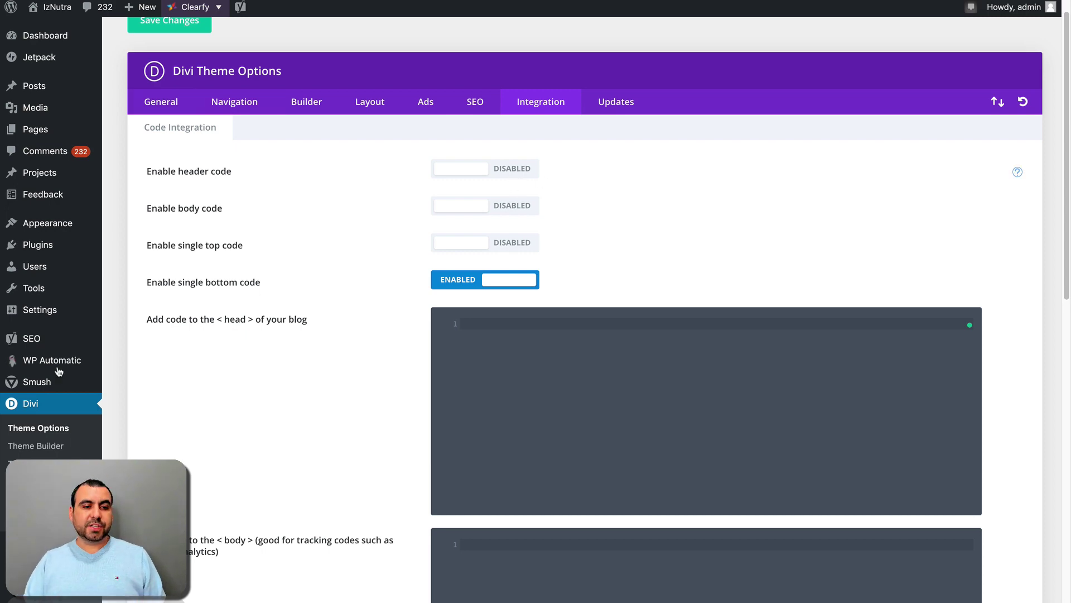
click(497, 170)
click(528, 358)
key(ctrl+v)
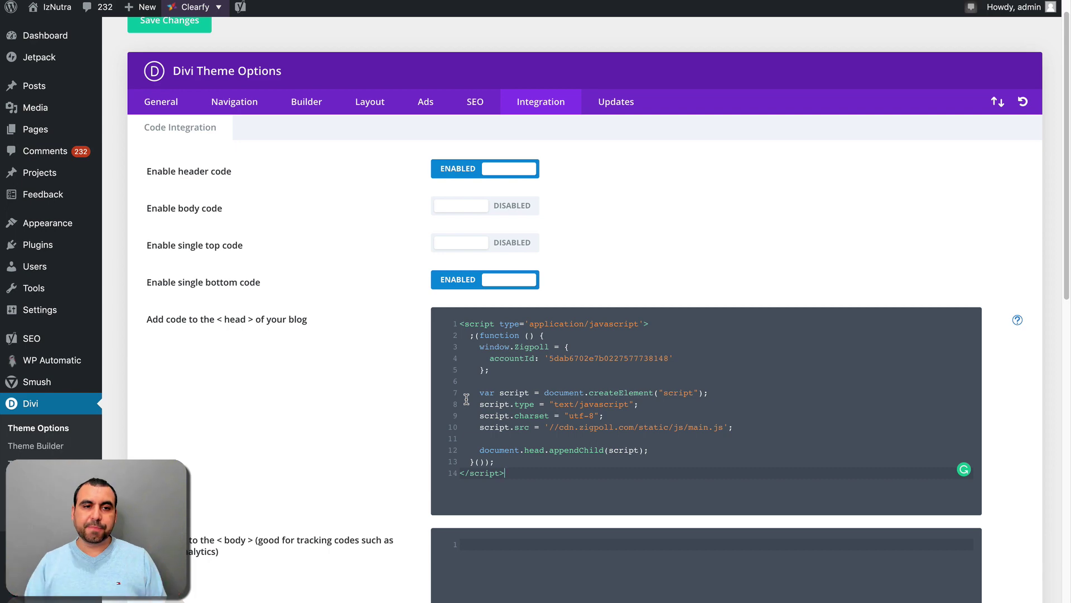
click(183, 34)
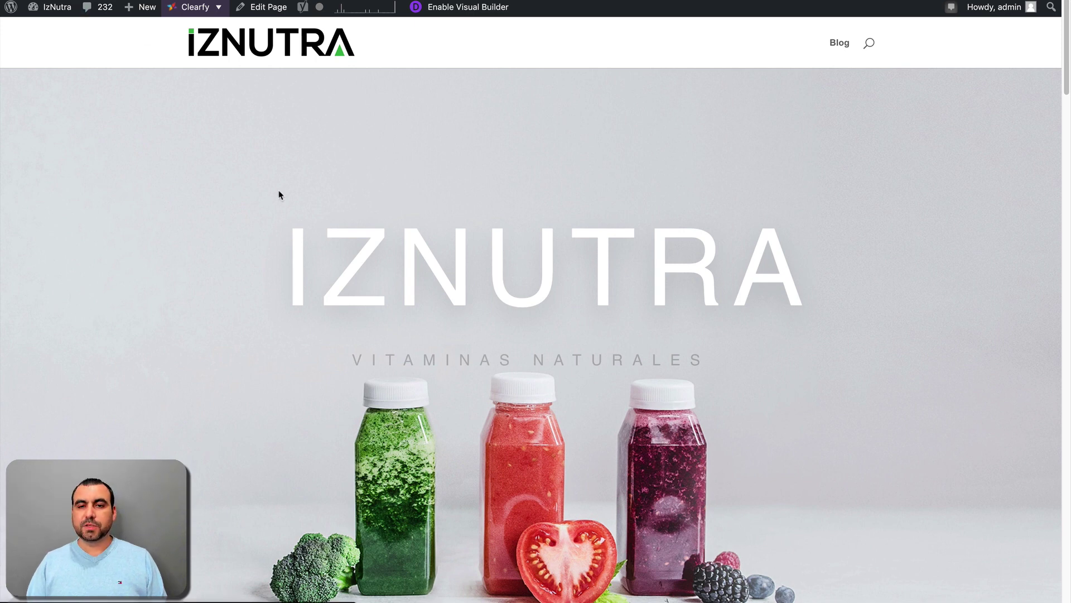
- Refresh the IzNutra home page to look for the poll widget
key(super+r)
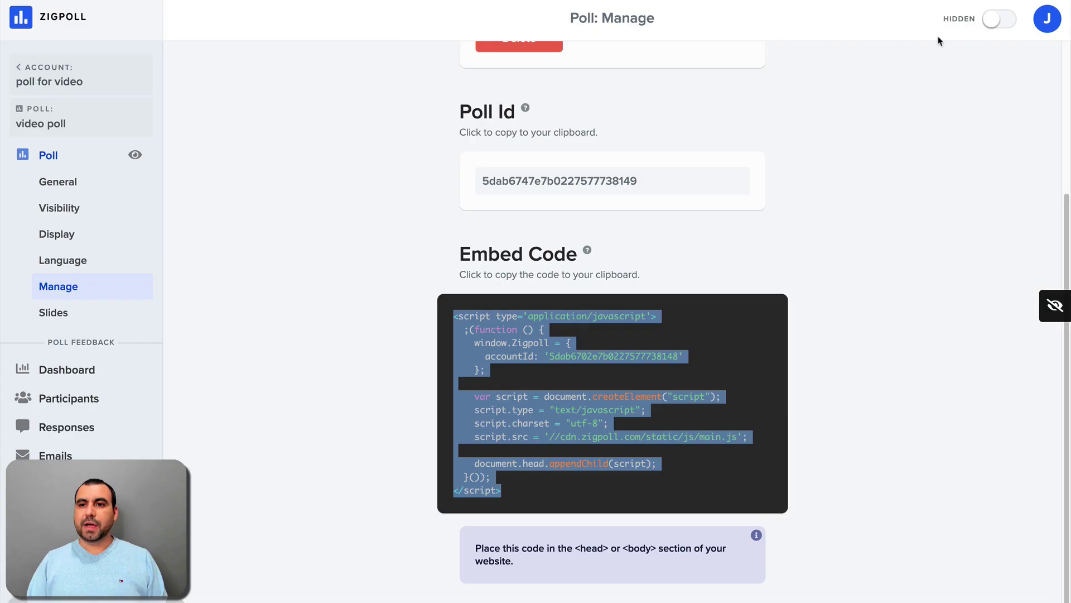
- Switch the video poll's status from HIDDEN to LIVE
click(998, 19)
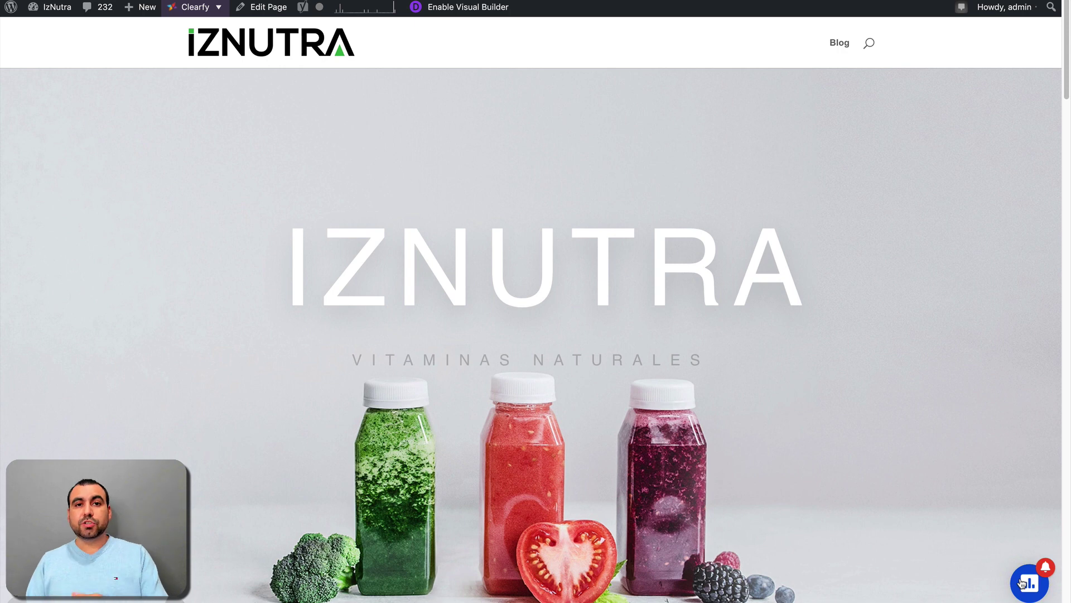
- Open the poll launcher, give a sad-face rating, answer 'test', submit, then close the survey
click(1023, 583)
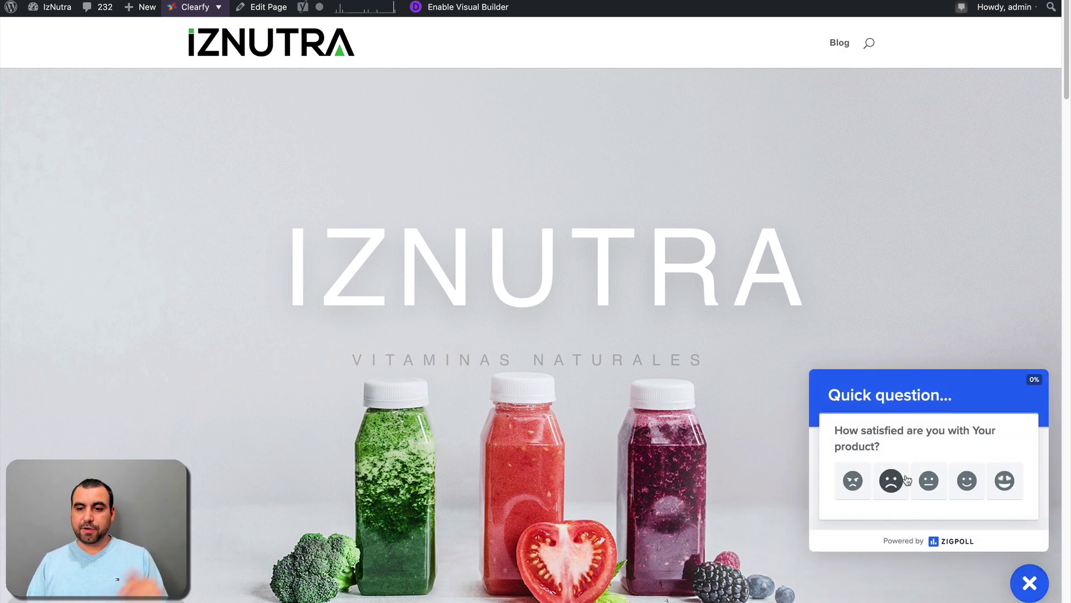
click(908, 483)
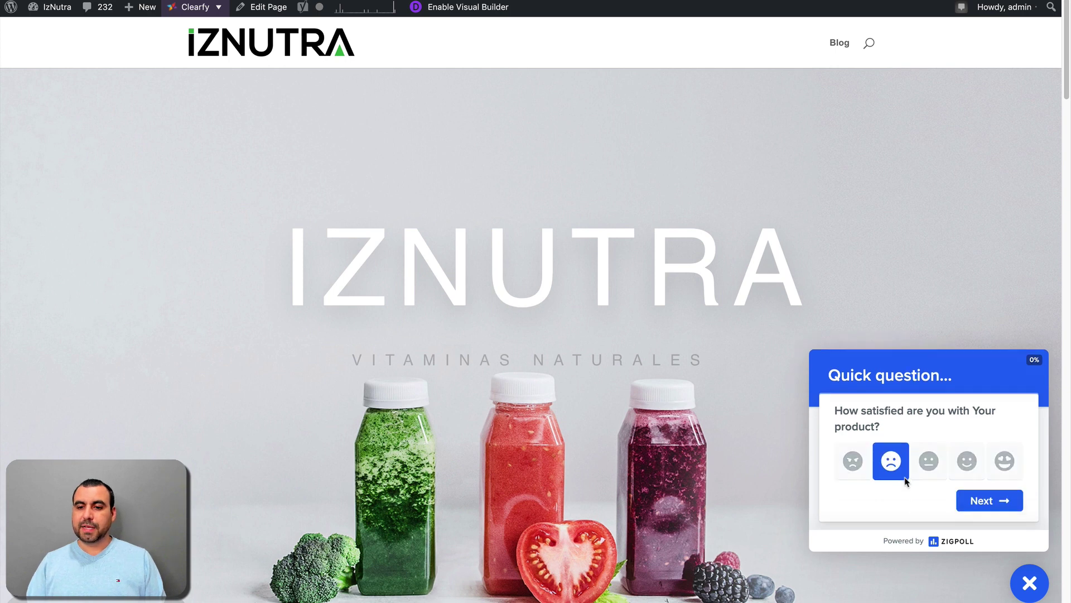
click(964, 502)
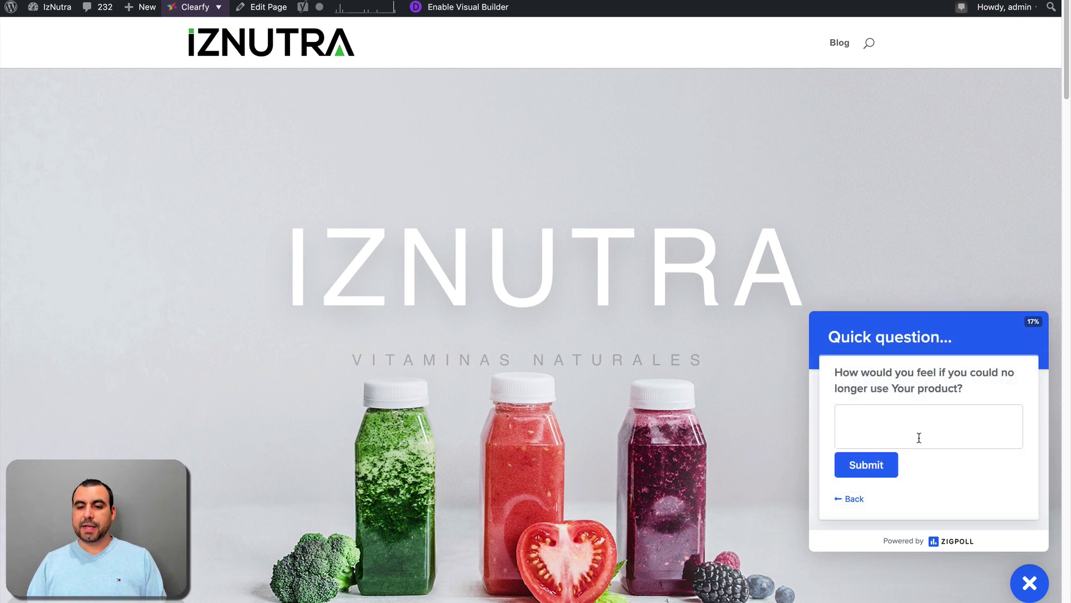
text(test)
click(880, 466)
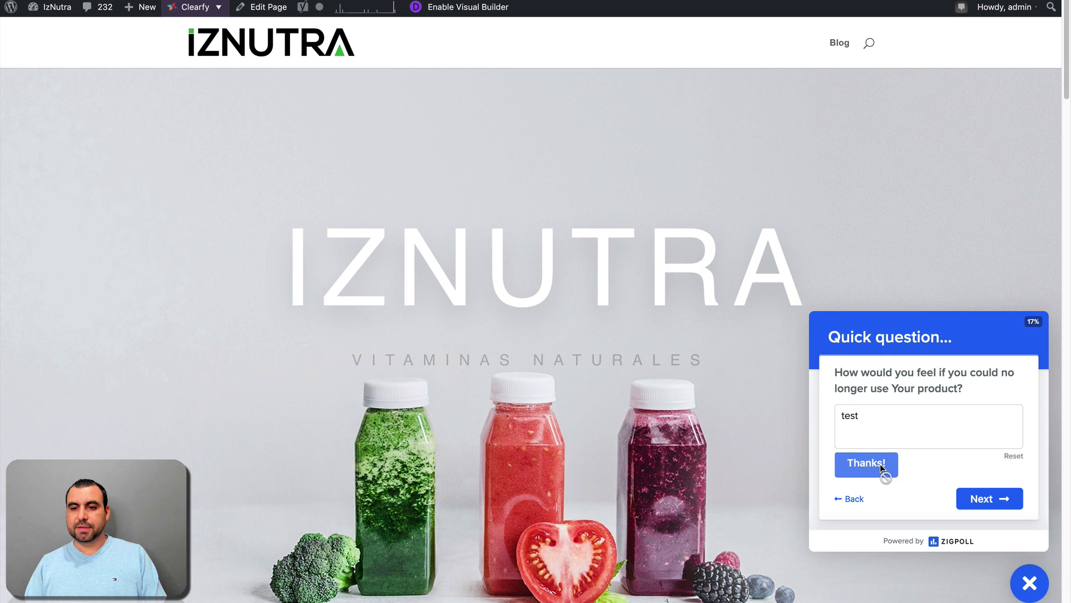
click(965, 498)
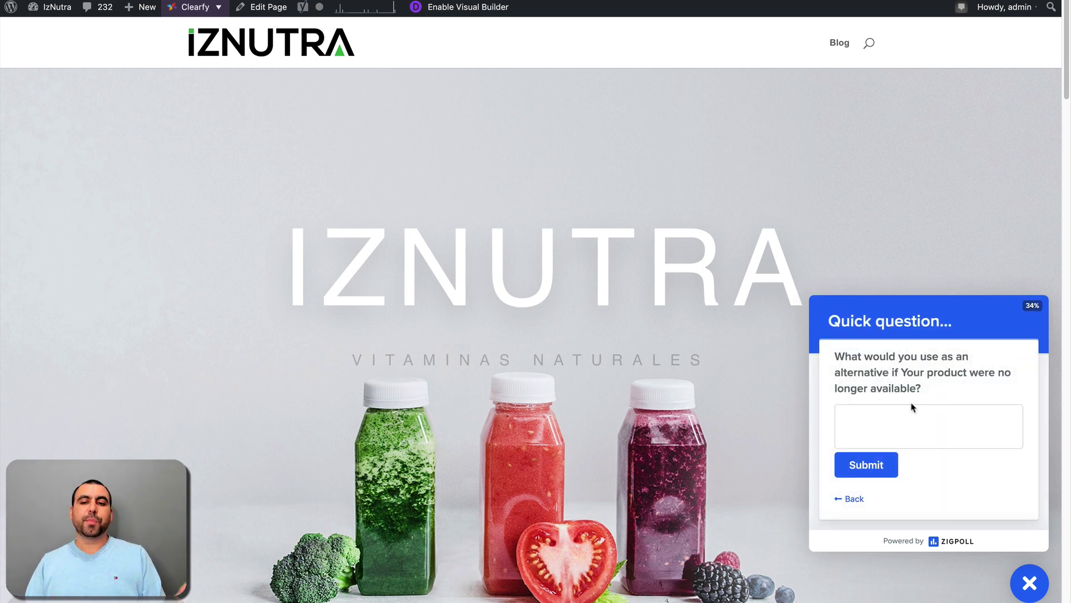
click(1029, 580)
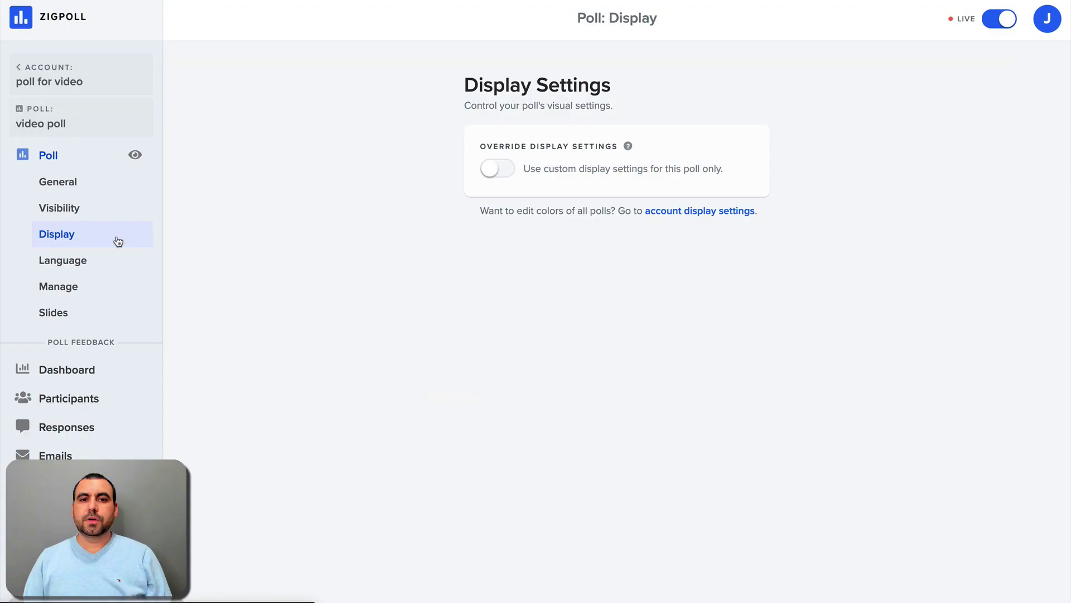
- Enable custom display settings and set the poll background colour to magenta
click(501, 174)
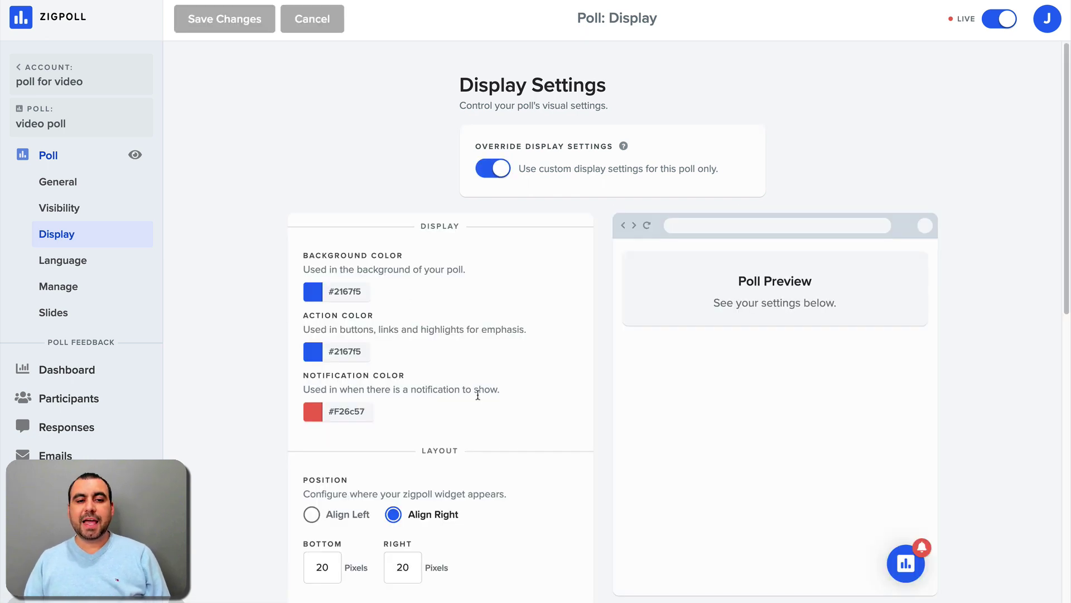
scroll(480, 399, down, 3)
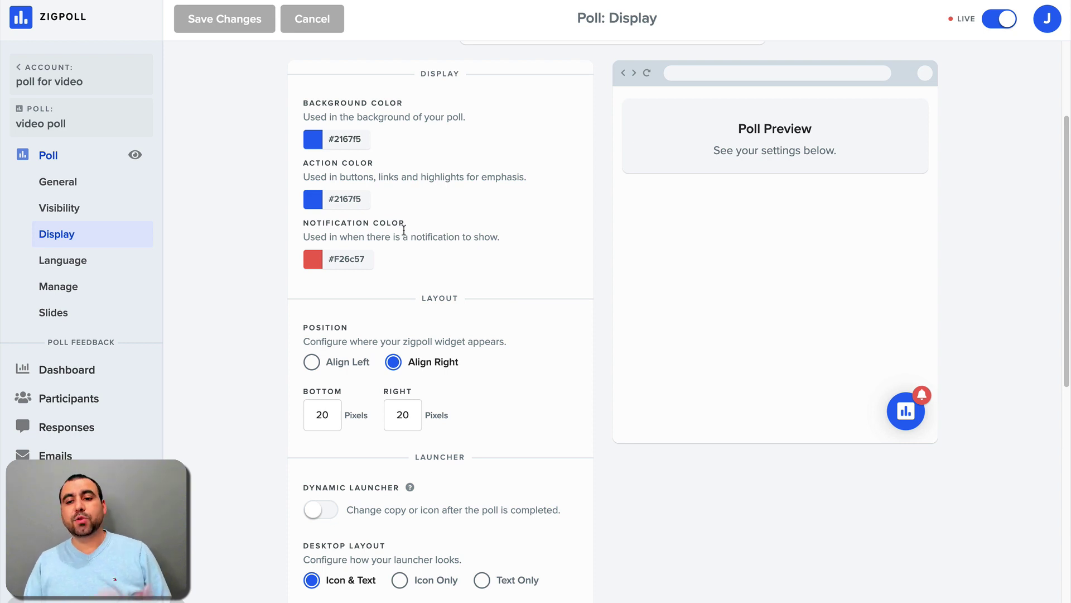
click(322, 140)
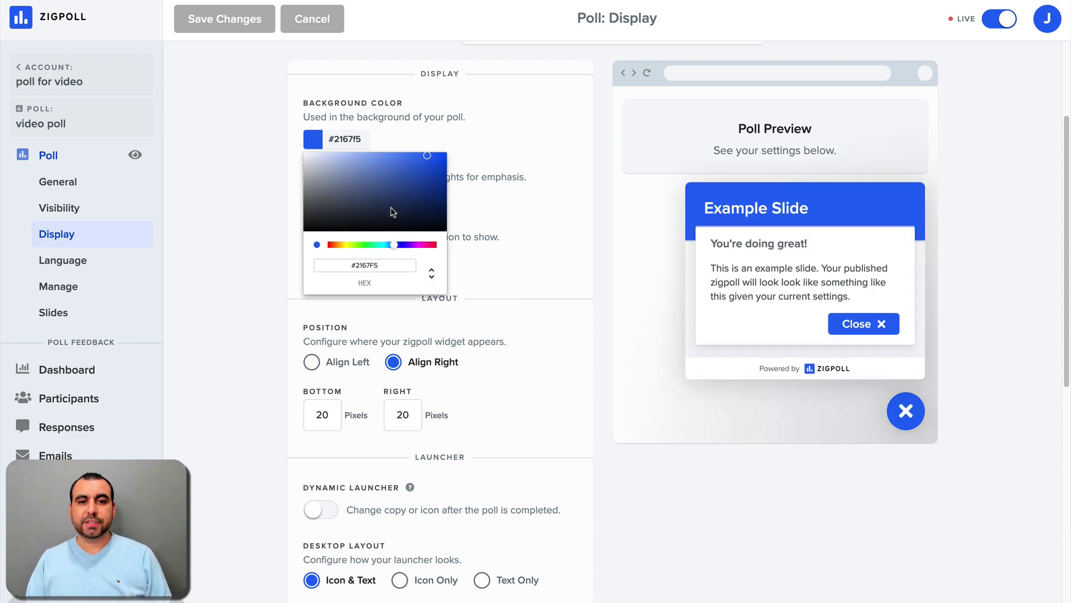
click(420, 245)
click(533, 120)
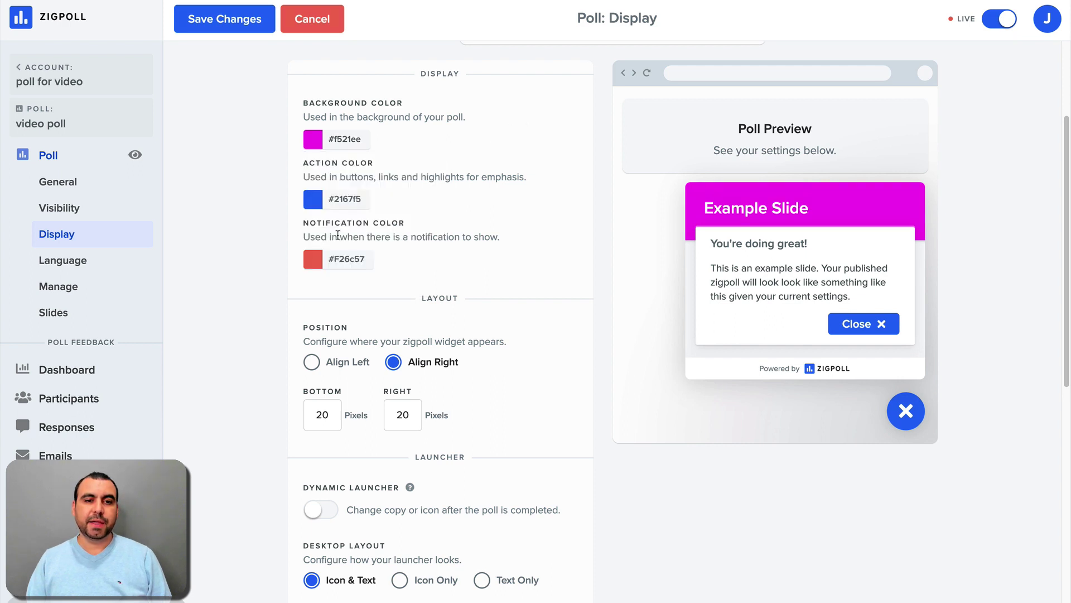
- Set the action colour to magenta and toggle the preview's example slide
click(316, 208)
click(419, 304)
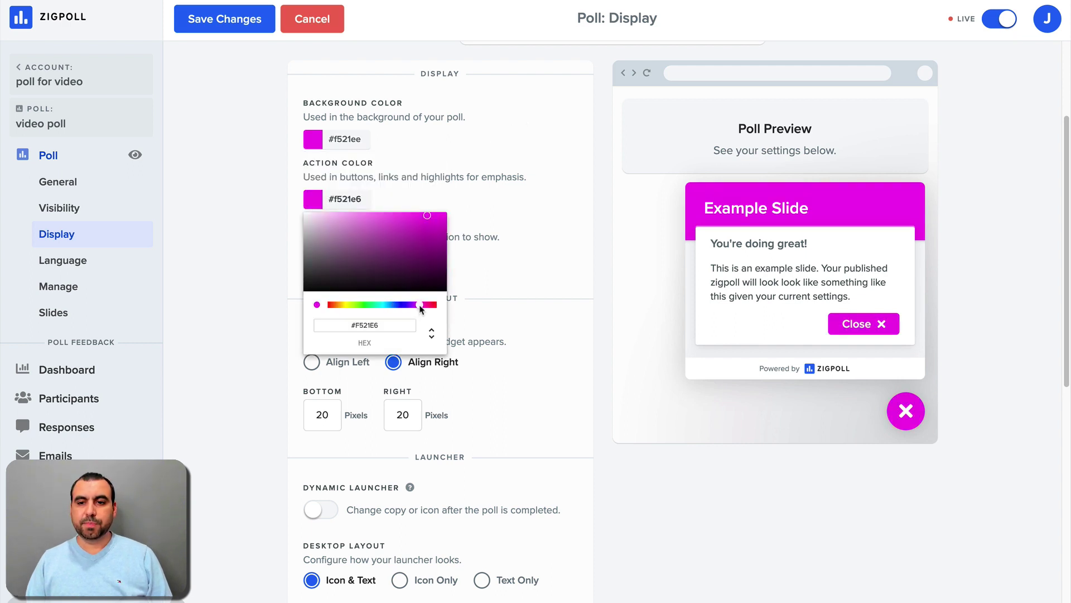
click(500, 248)
click(907, 407)
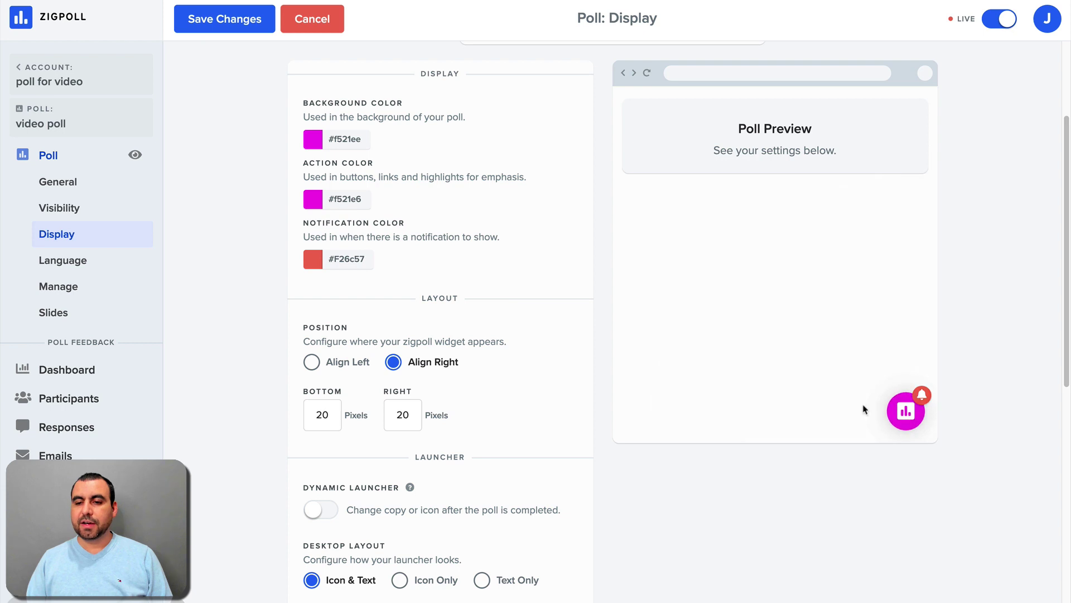
click(909, 418)
click(907, 413)
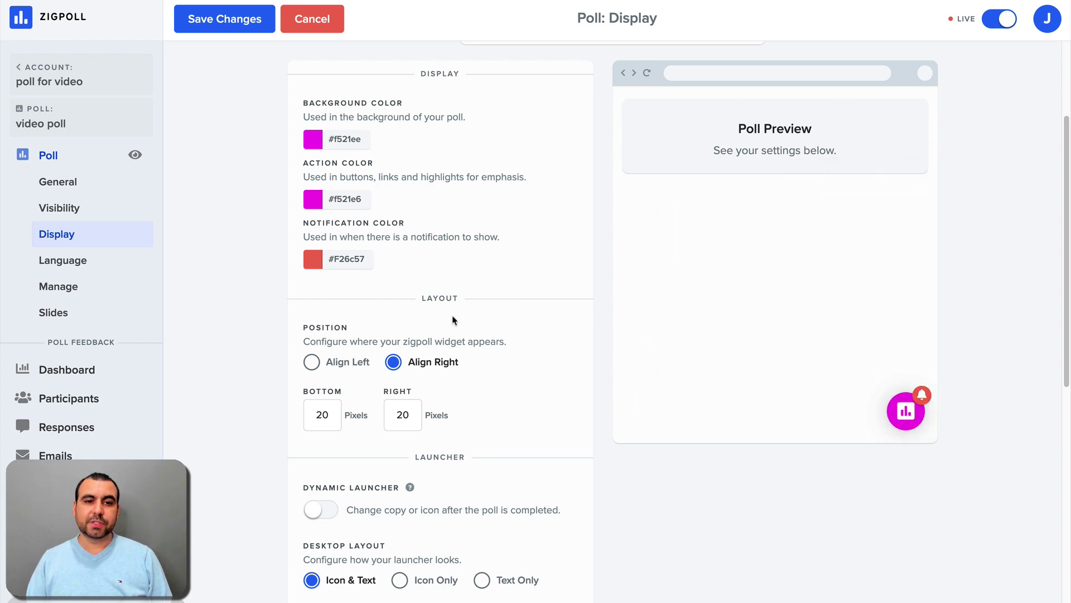
- Set the notification colour to red #ff2200 and the action colour to green #21f53b
click(319, 260)
drag(435, 288, 449, 267)
click(479, 261)
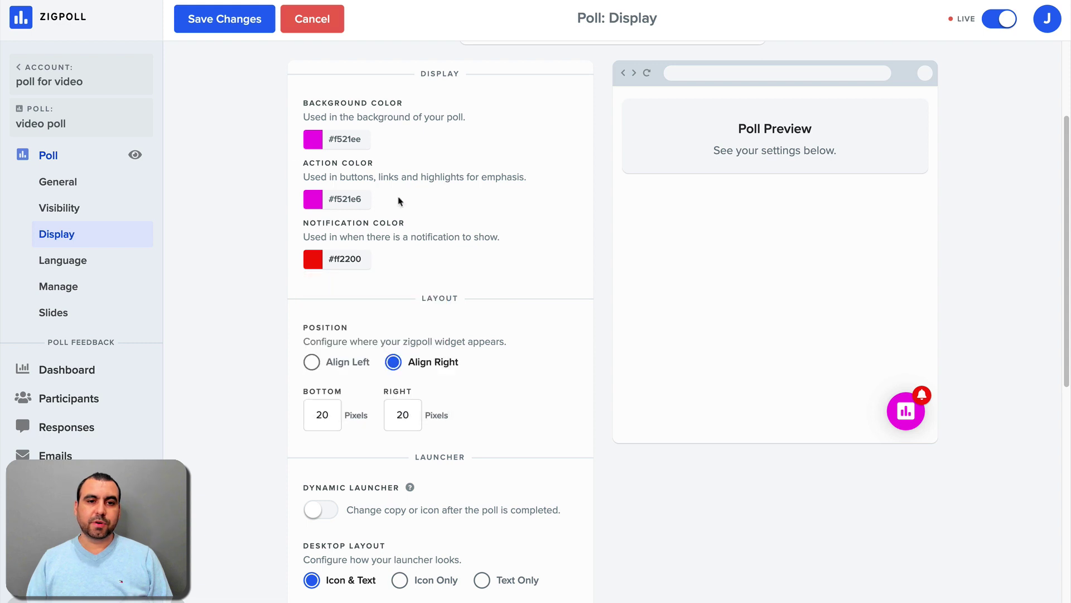
click(320, 206)
click(374, 305)
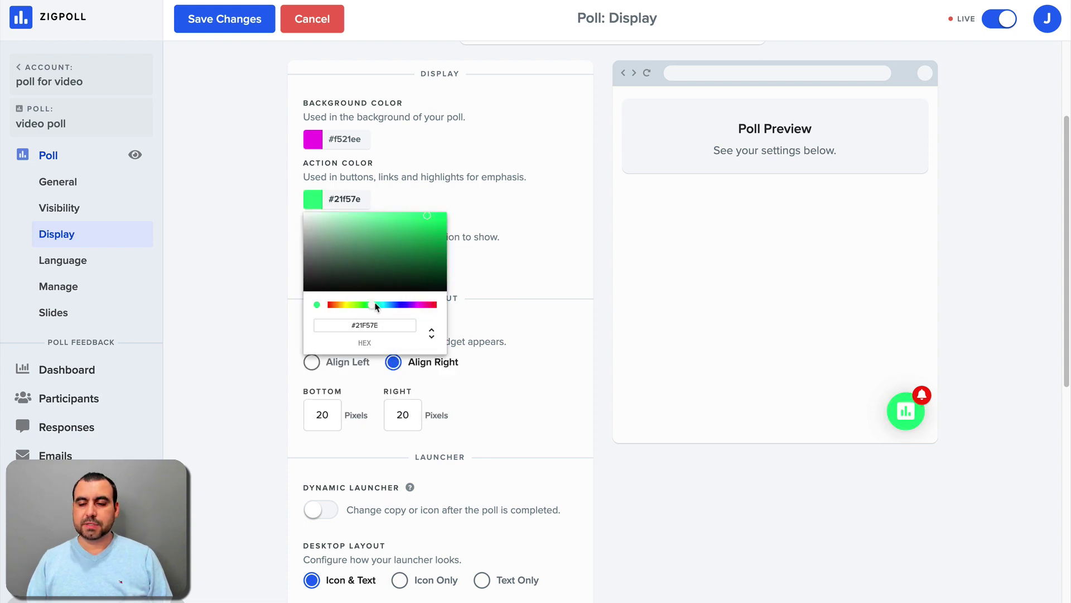
click(355, 304)
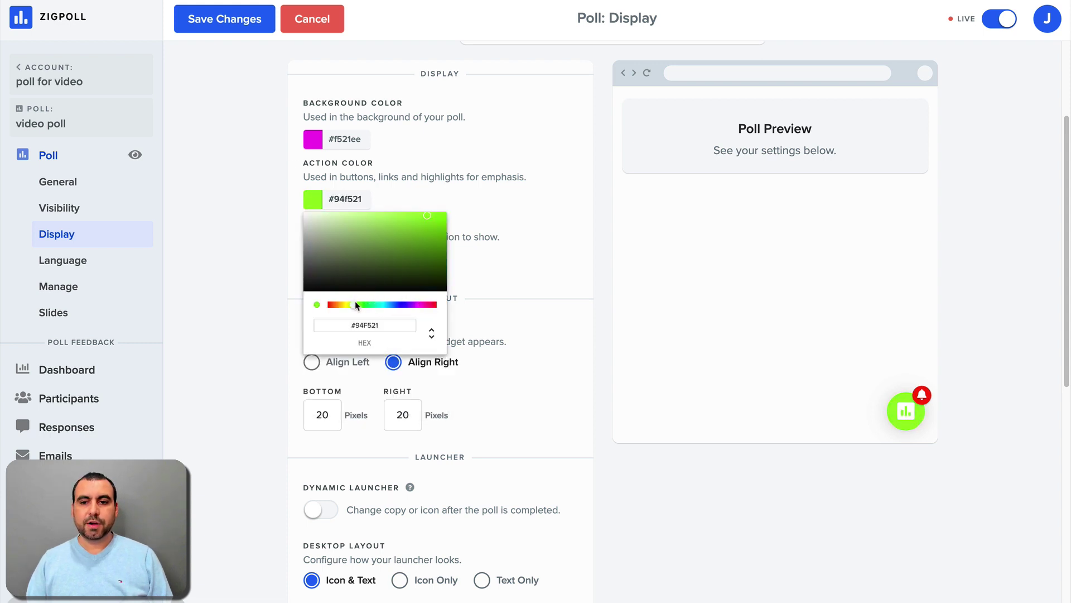
click(366, 305)
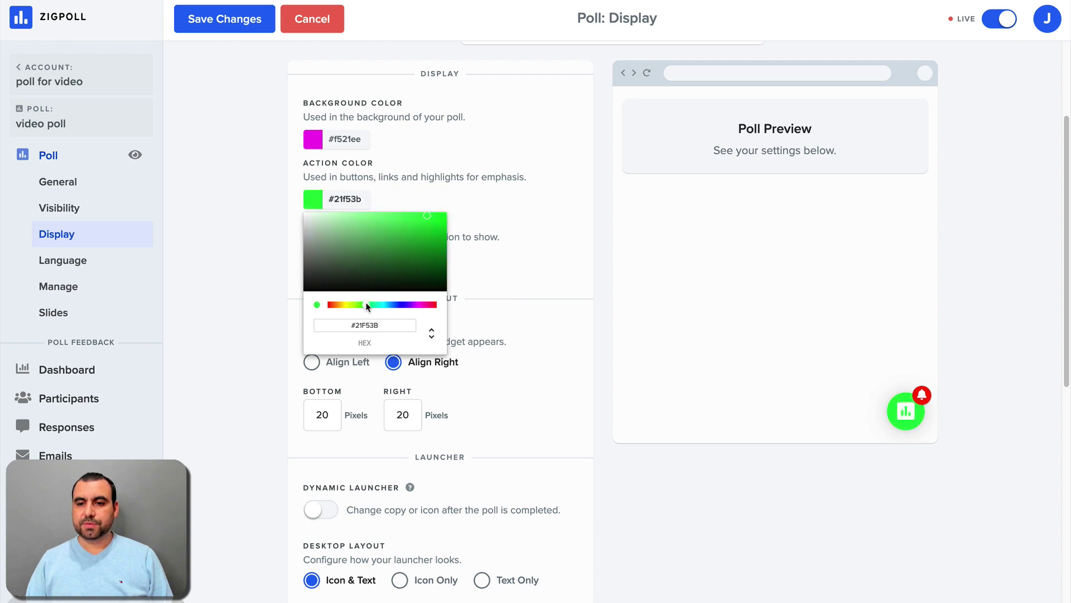
click(533, 238)
- Align the launcher left, then put it back on the right
scroll(441, 378, down, 5)
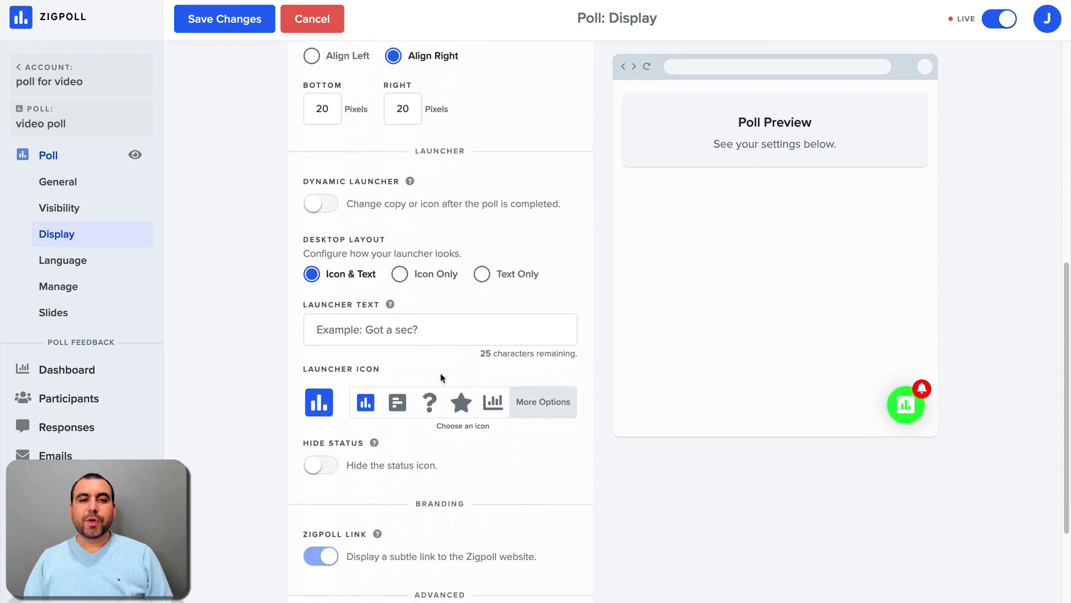
scroll(441, 378, up, 5)
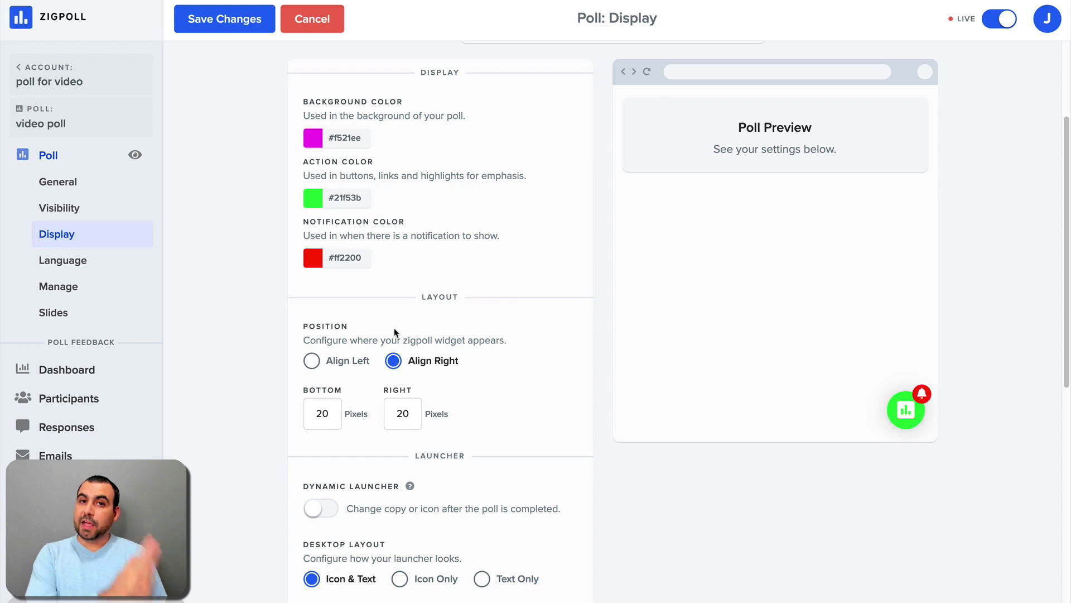
click(314, 361)
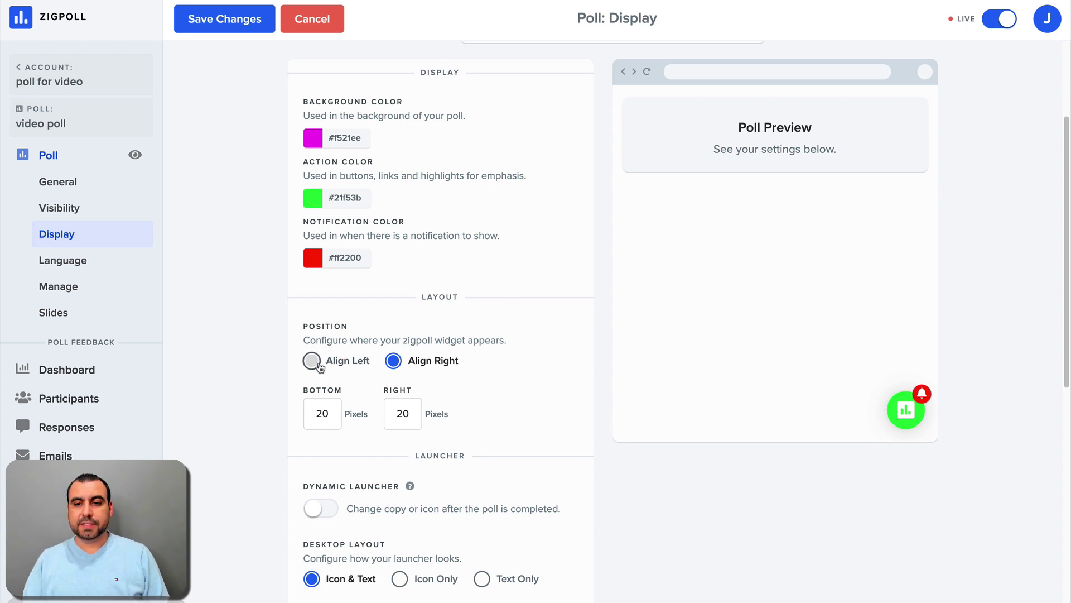
click(393, 362)
- Edit the launcher's bottom offset, trying 50 before settling back on 20
scroll(393, 364, down, 3)
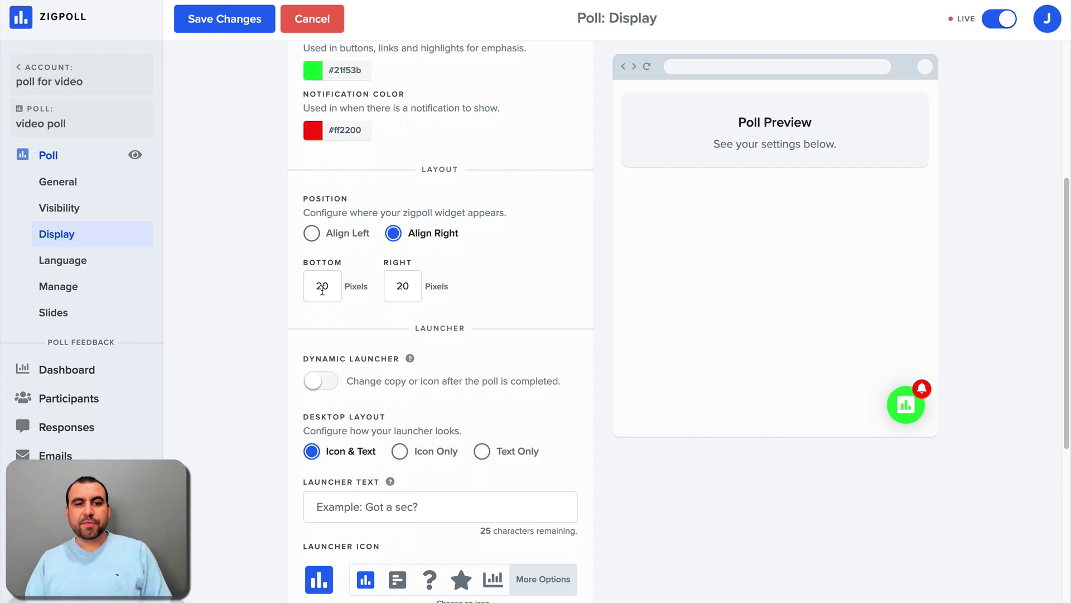
double_click(322, 284)
text(50)
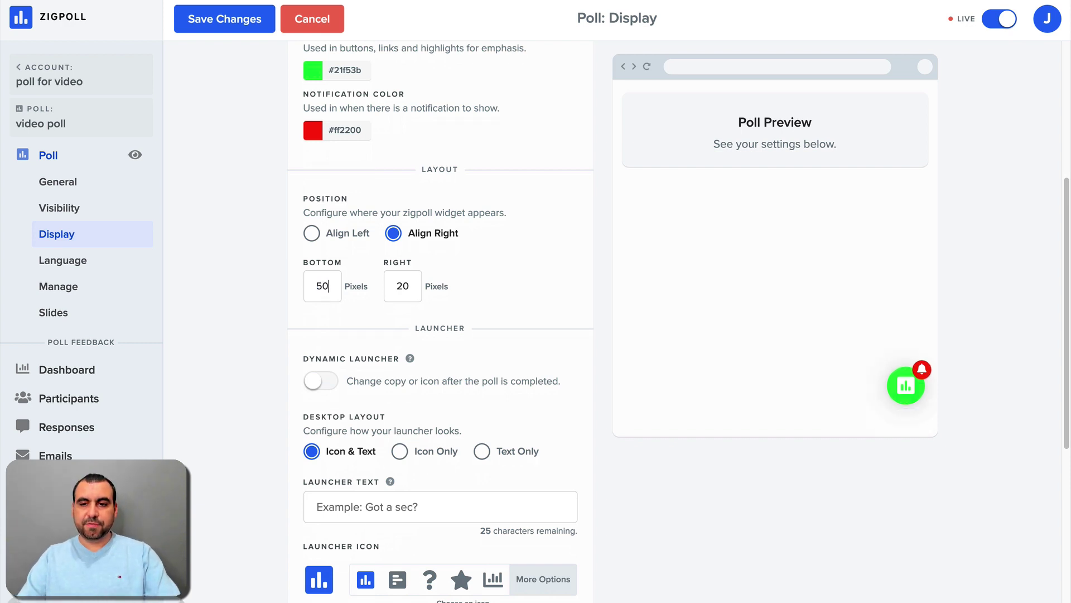
key(BackSpace)
key(BackSpace)
text(20)
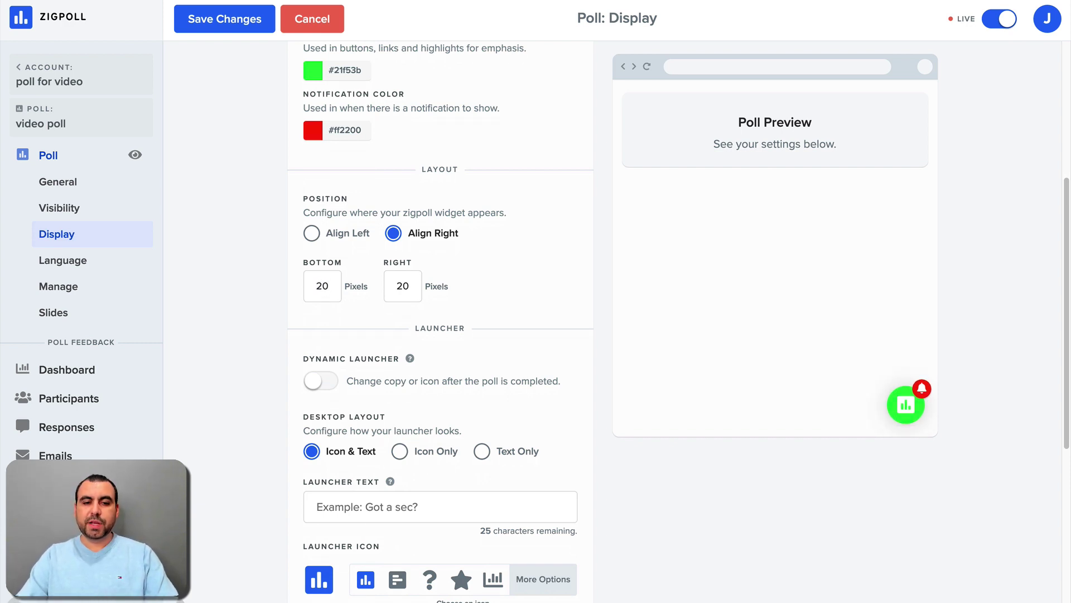
key(BackSpace)
key(BackSpace)
text(0)
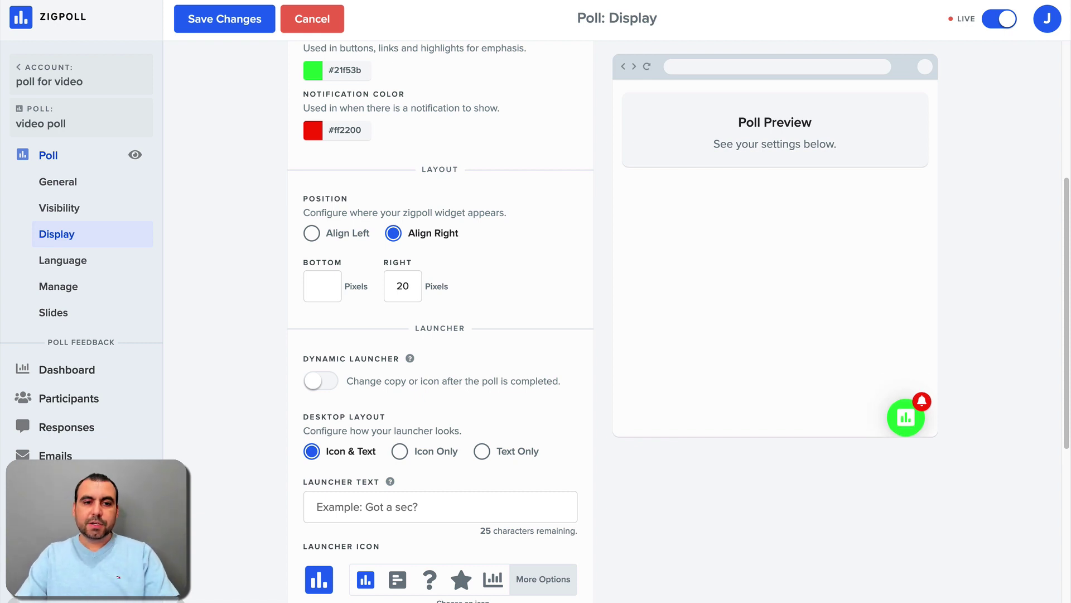
text(20)
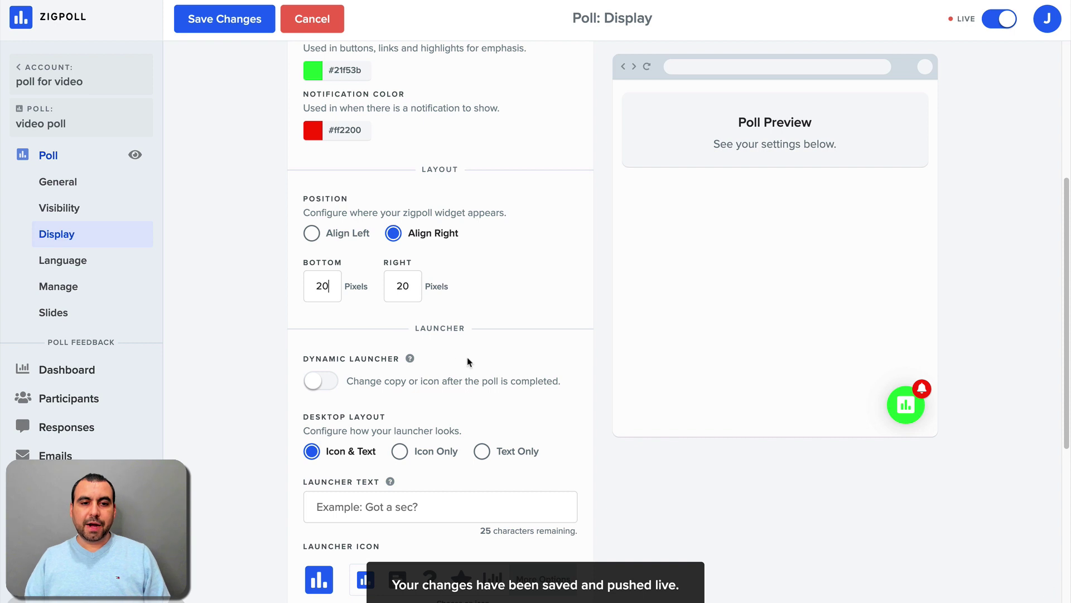
- Leave the dynamic launcher off and set the launcher icon to the three-line menu icon
scroll(467, 361, down, 4)
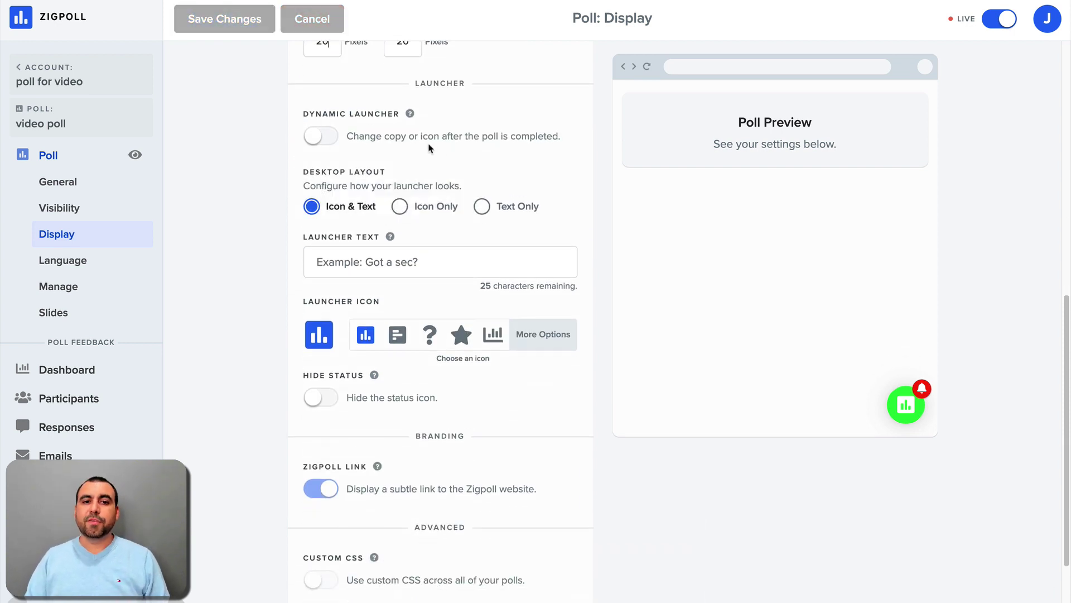
click(329, 137)
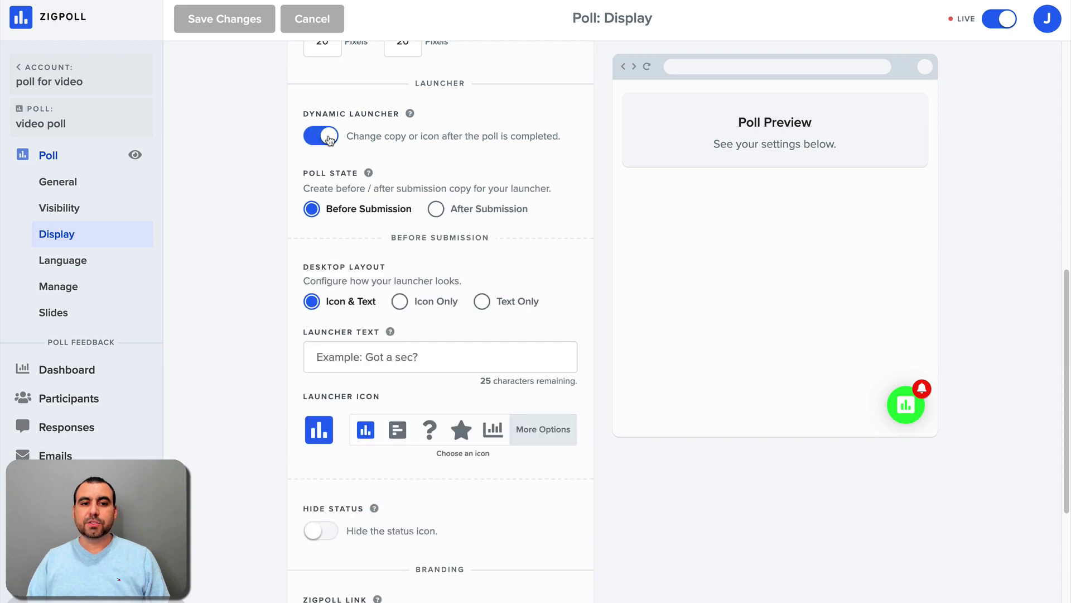
click(329, 137)
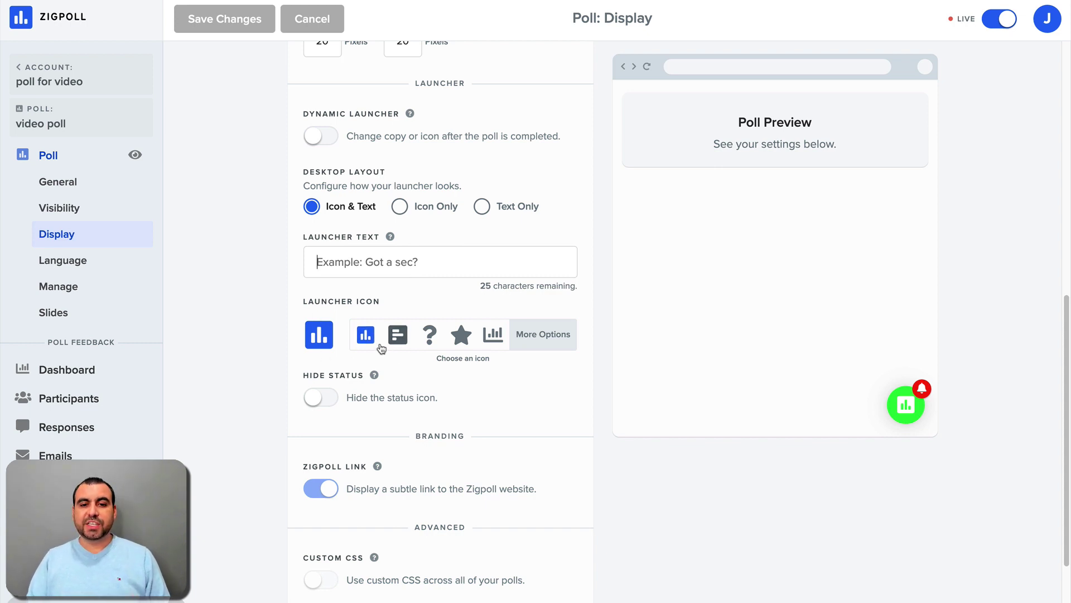
click(541, 335)
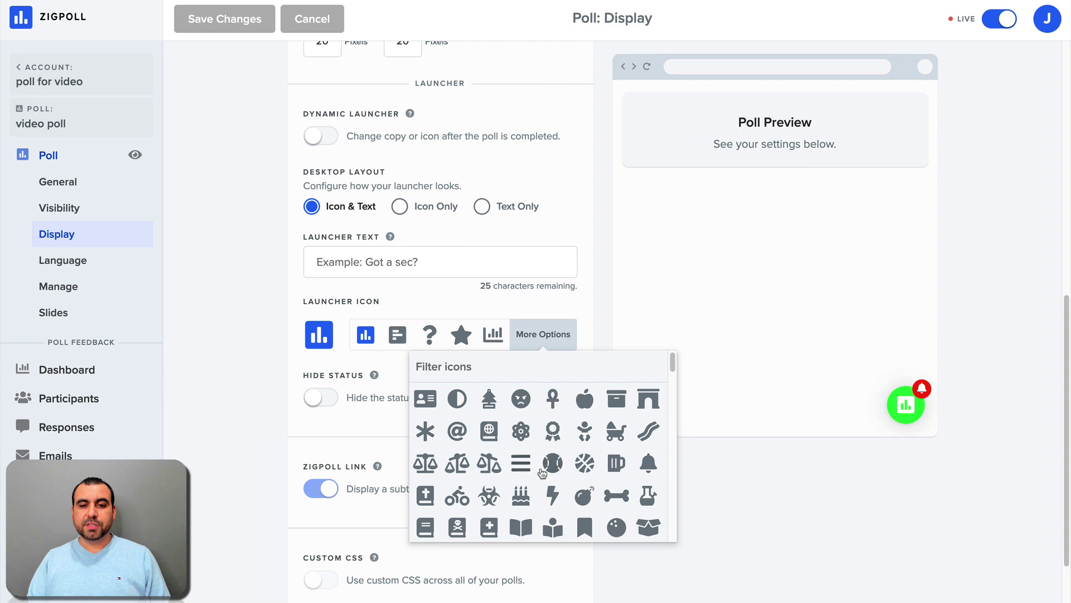
click(554, 435)
click(539, 343)
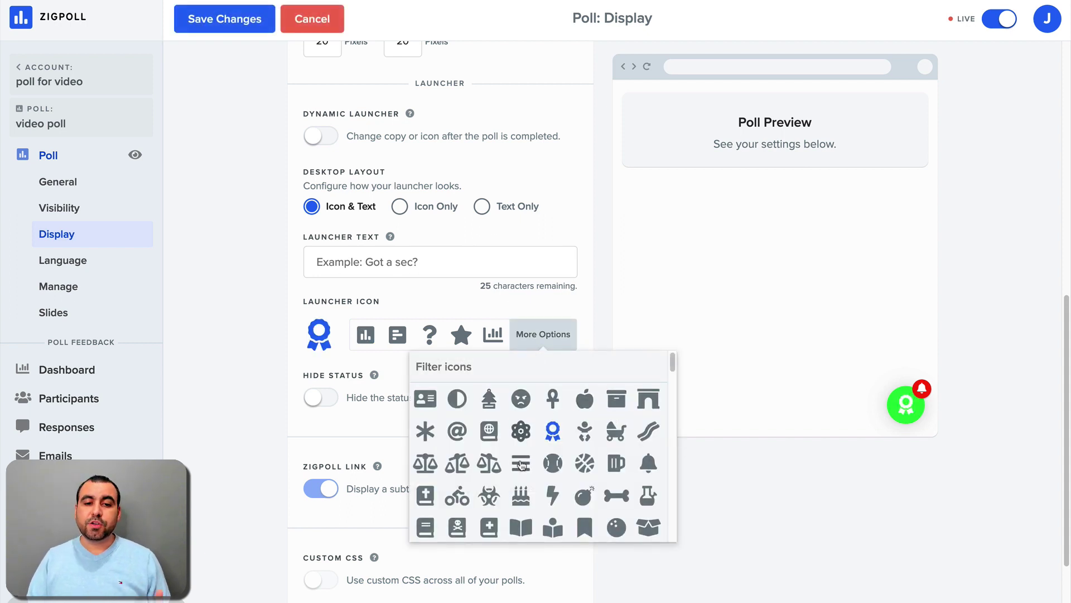
click(521, 464)
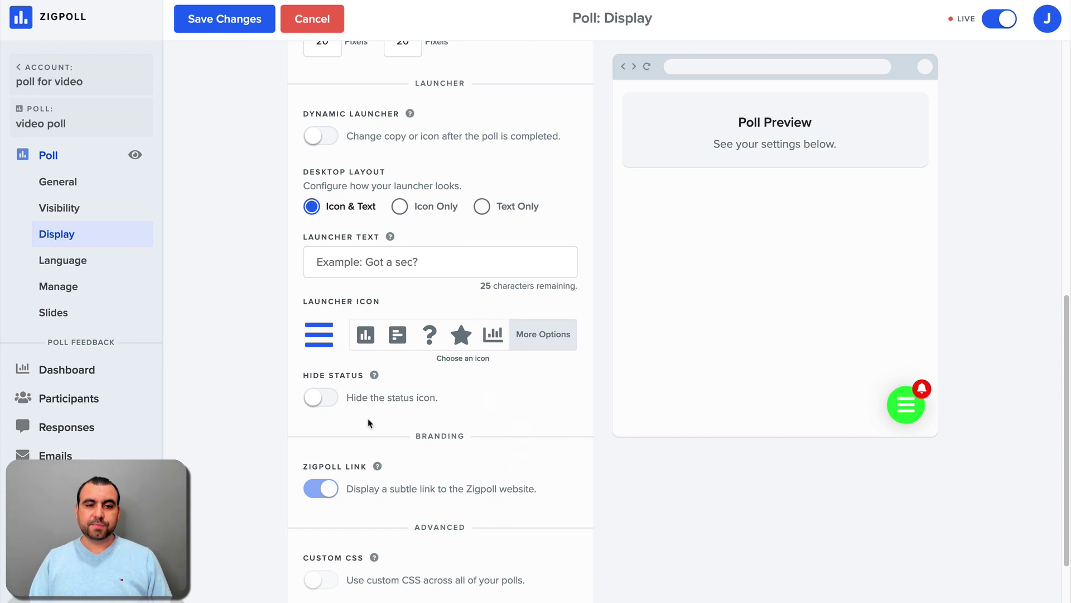
- Toggle Hide Status on and off, keeping the notification badge visible
click(326, 399)
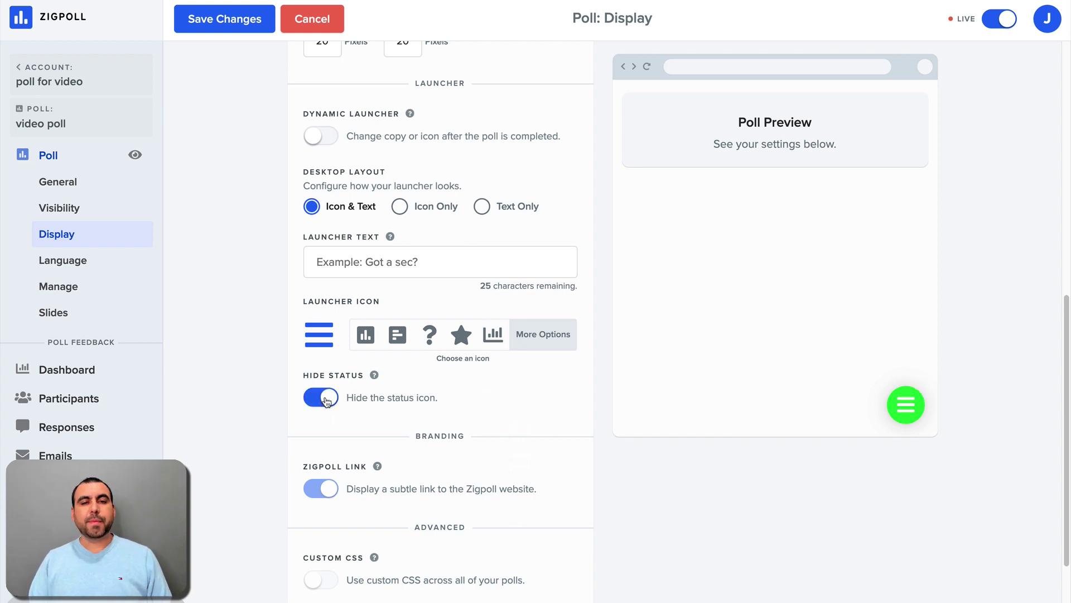
click(327, 399)
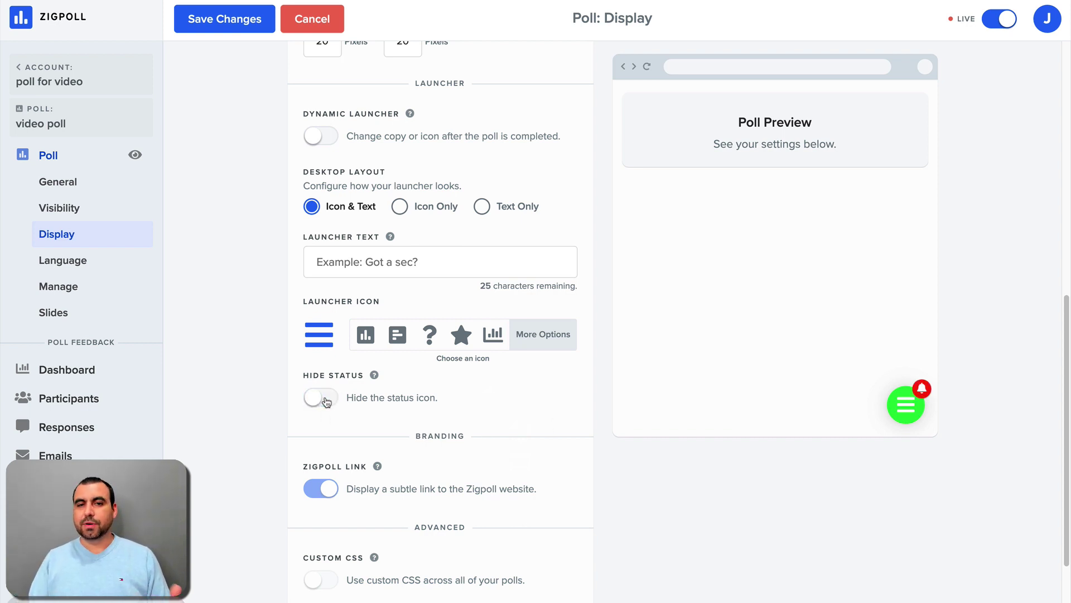
click(327, 399)
click(326, 399)
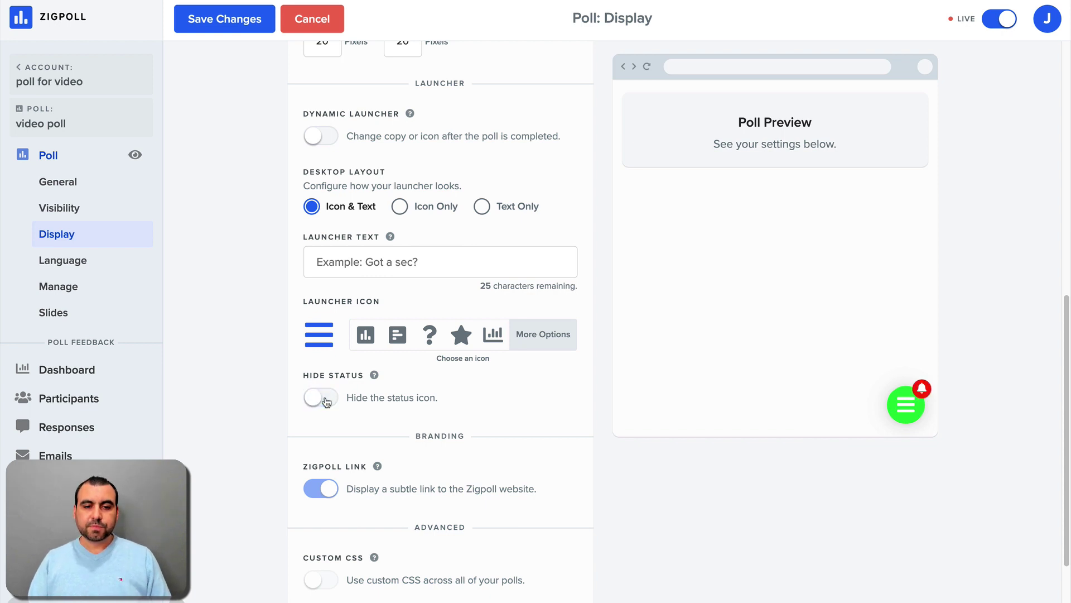
scroll(326, 399, down, 2)
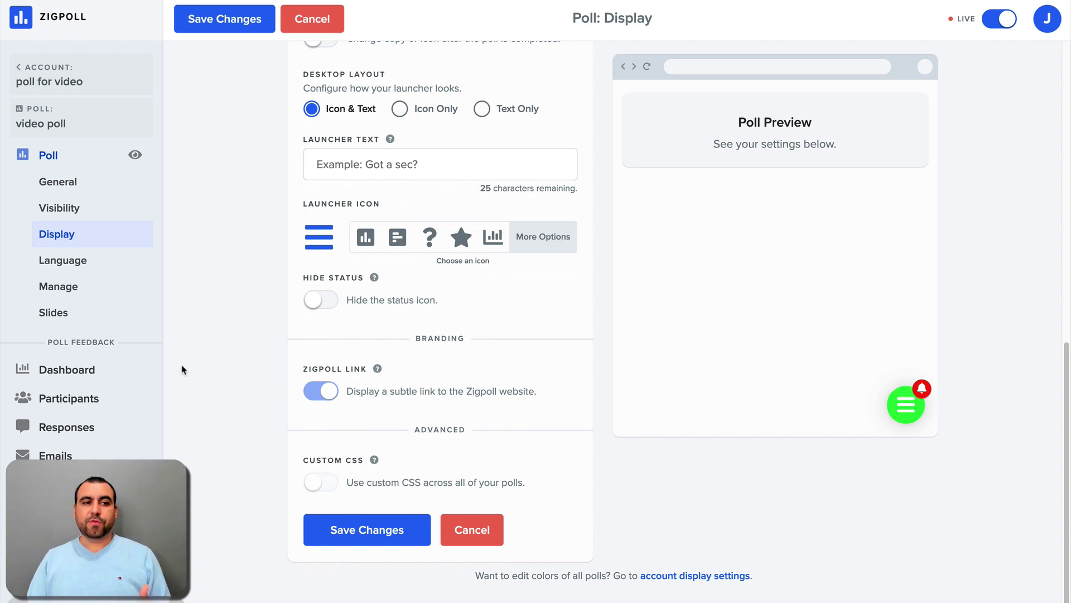
- View the poll's Dashboard stats: 1 response, 1 participant, 0 emails, 1 vote
click(56, 162)
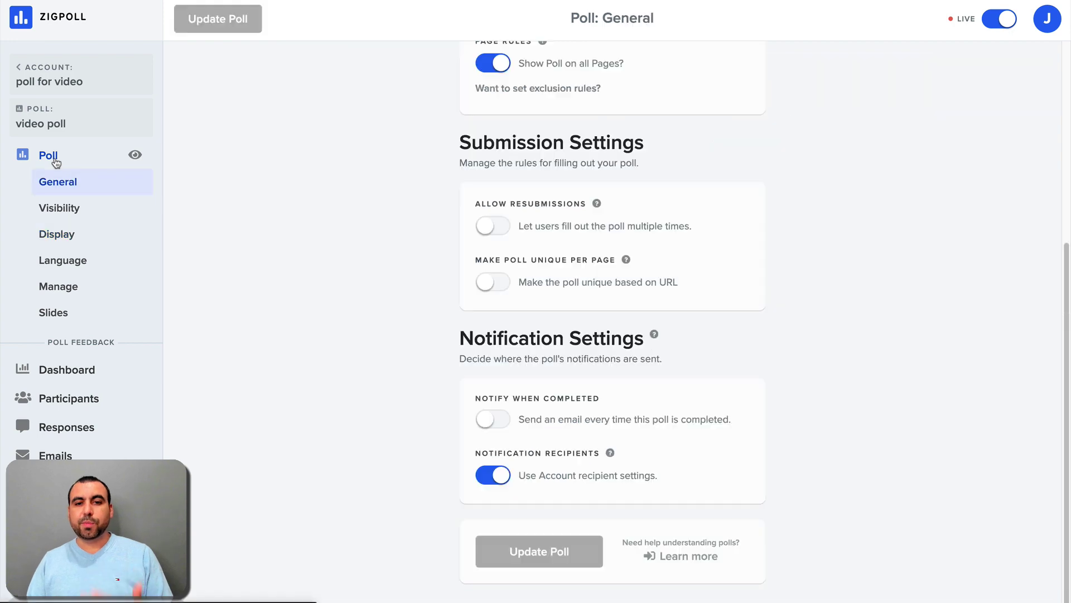
scroll(296, 215, up, 5)
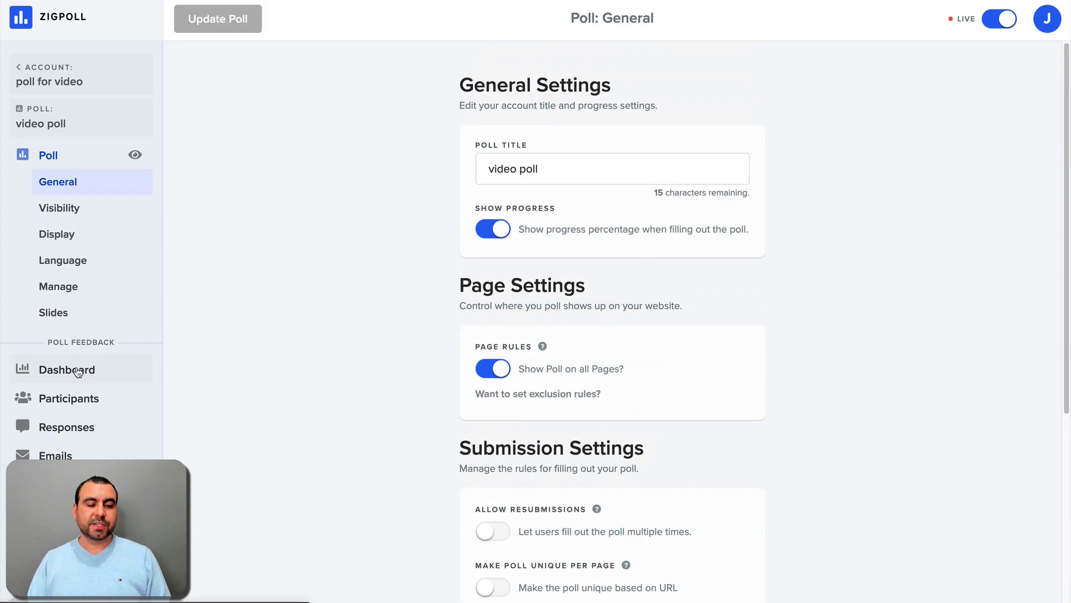
click(77, 371)
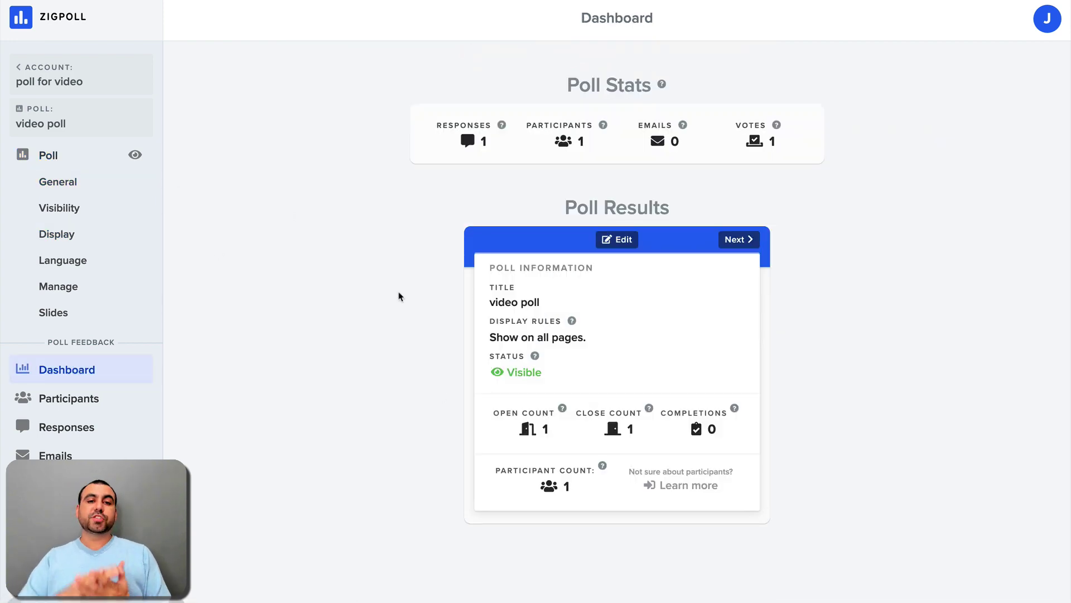